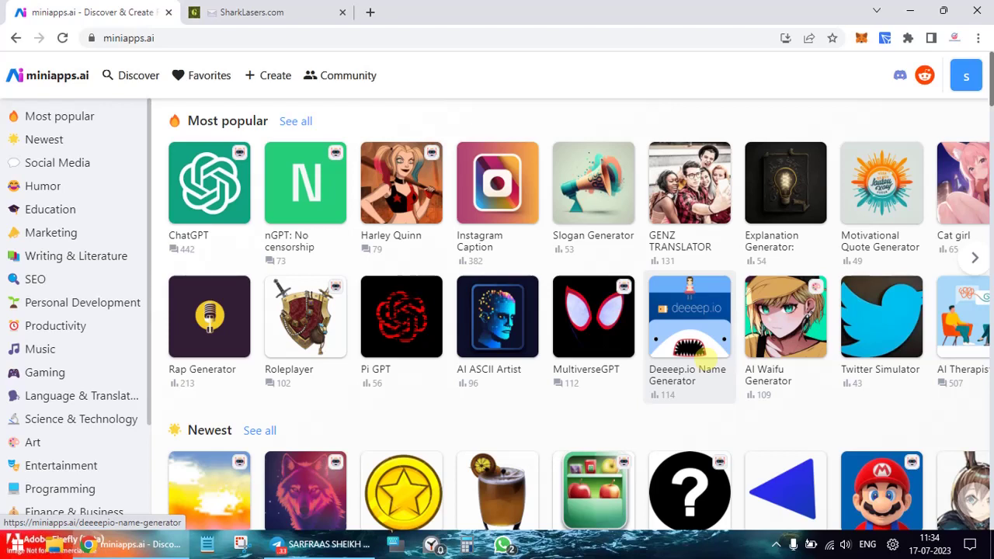
Step: Open the Instagram Caption Generator from the Social Media apps in a new tab and switch to it
left_click(57, 116)
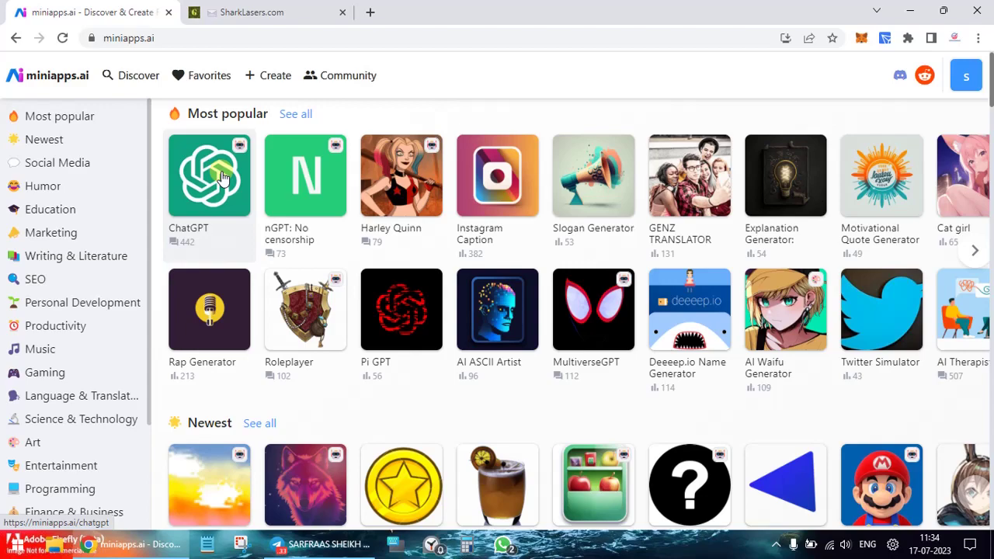
left_click(61, 171)
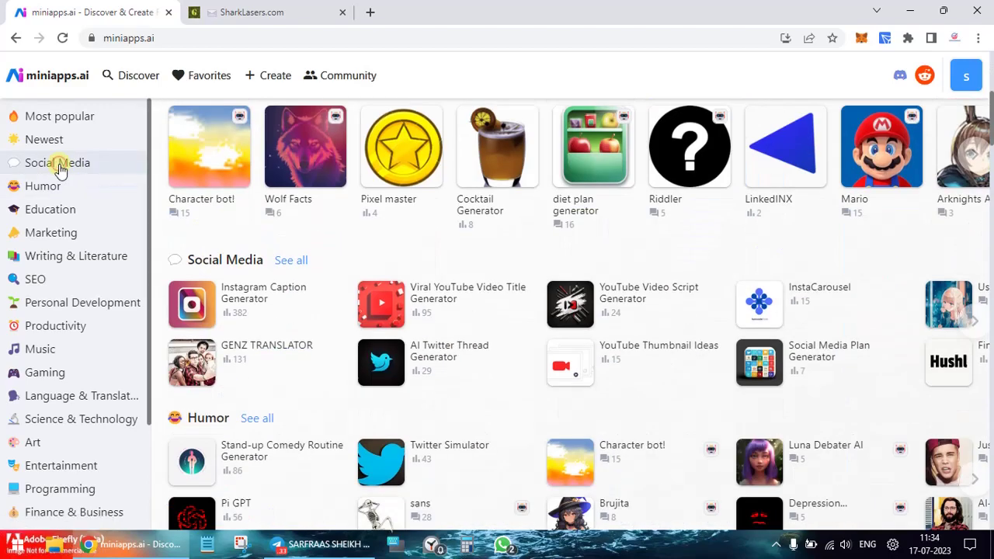
right_click(257, 143)
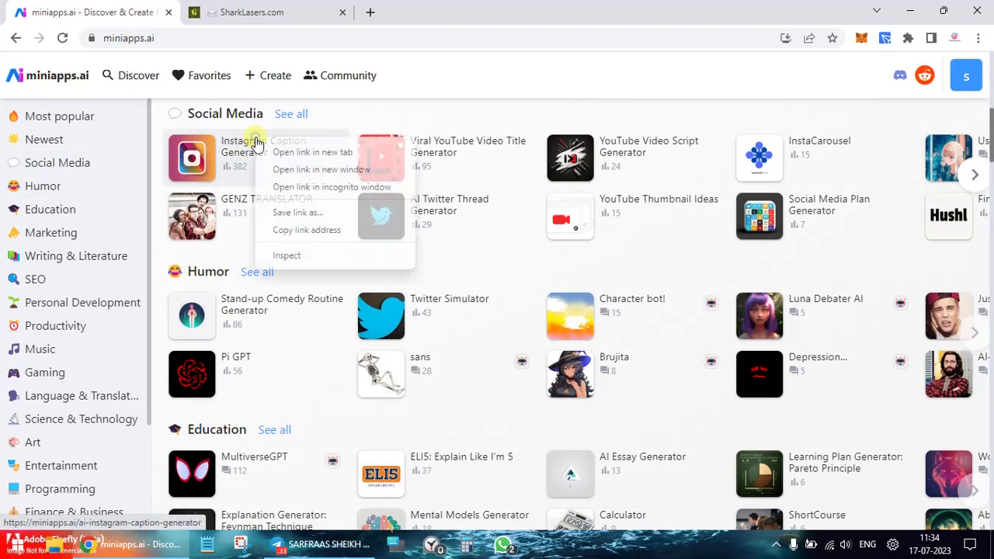
left_click(302, 152)
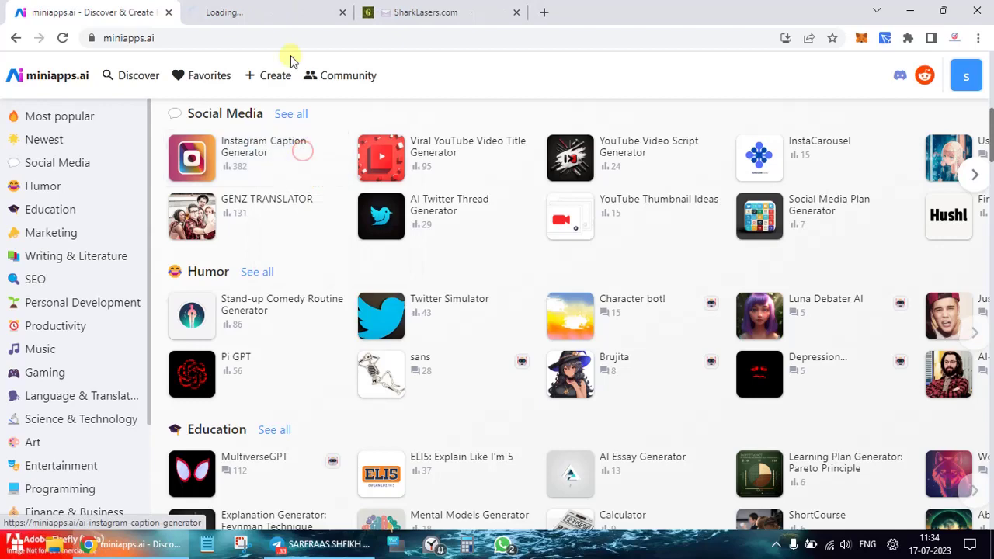
left_click(281, 10)
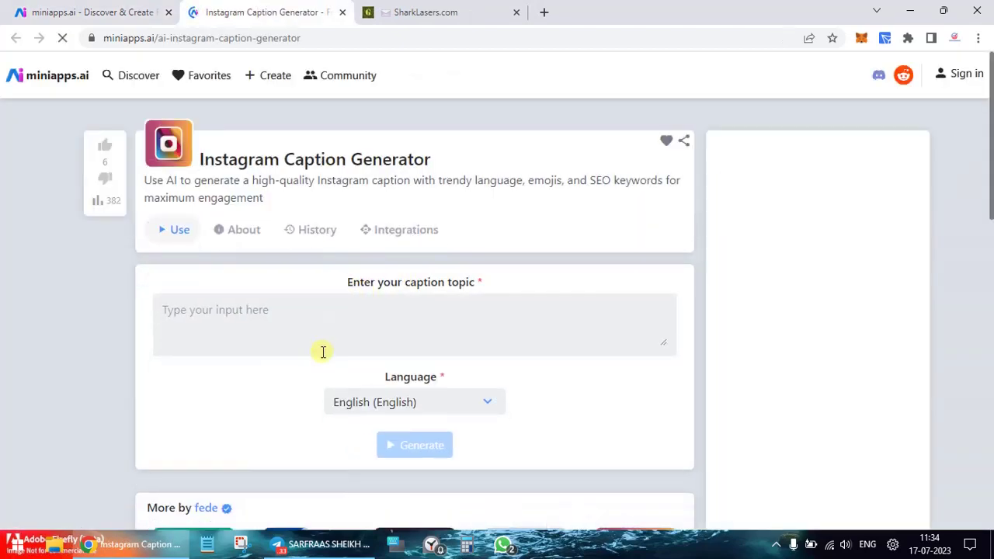
Step: Generate an Instagram caption for the topic 'Chandrayan Mission' and read through the resulting caption and hashtags
left_click(282, 313)
type("C")
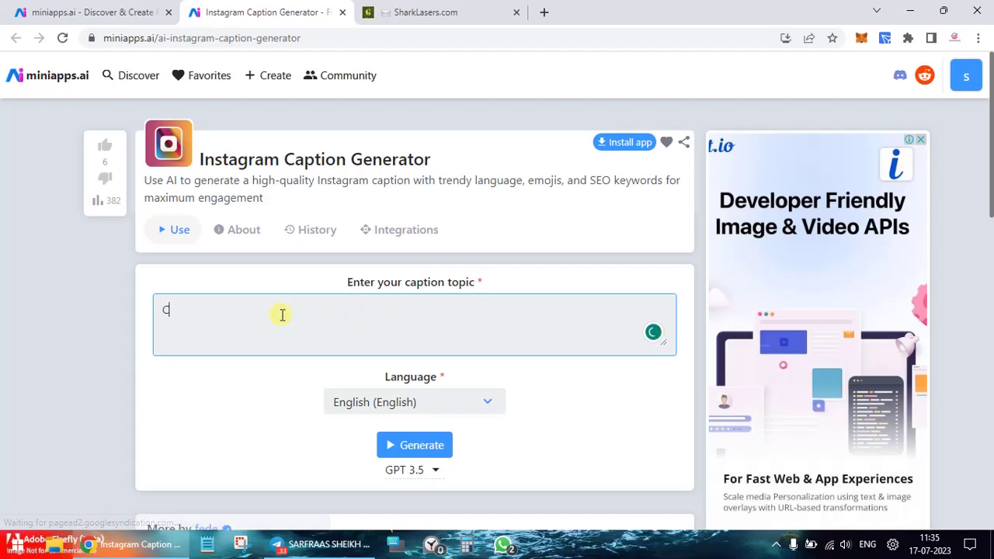
type("handrayan ")
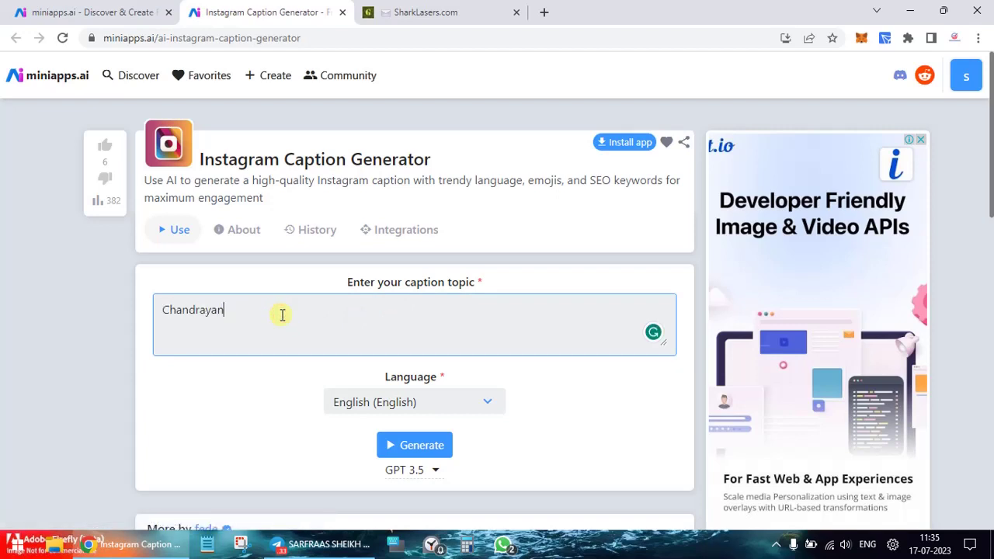
type("Mission")
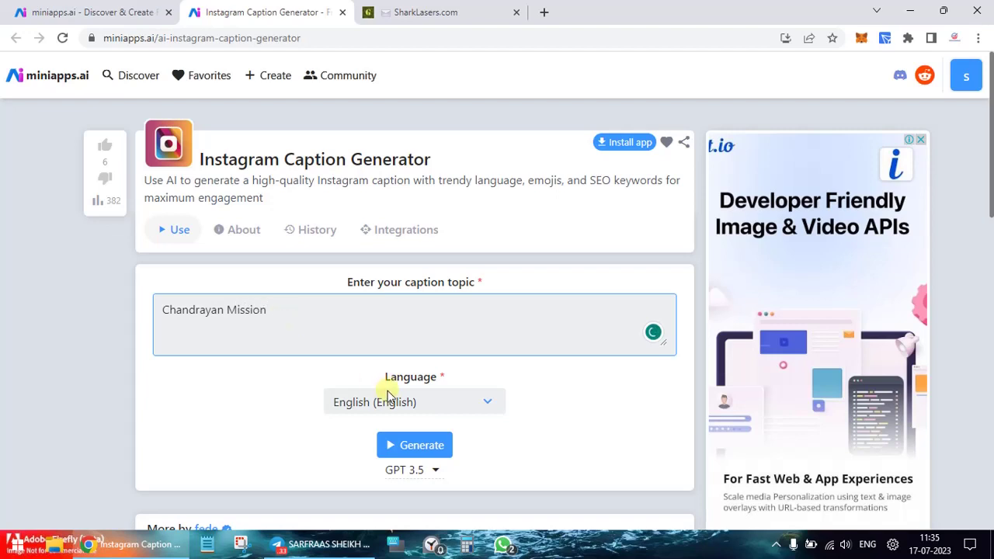
left_click(410, 445)
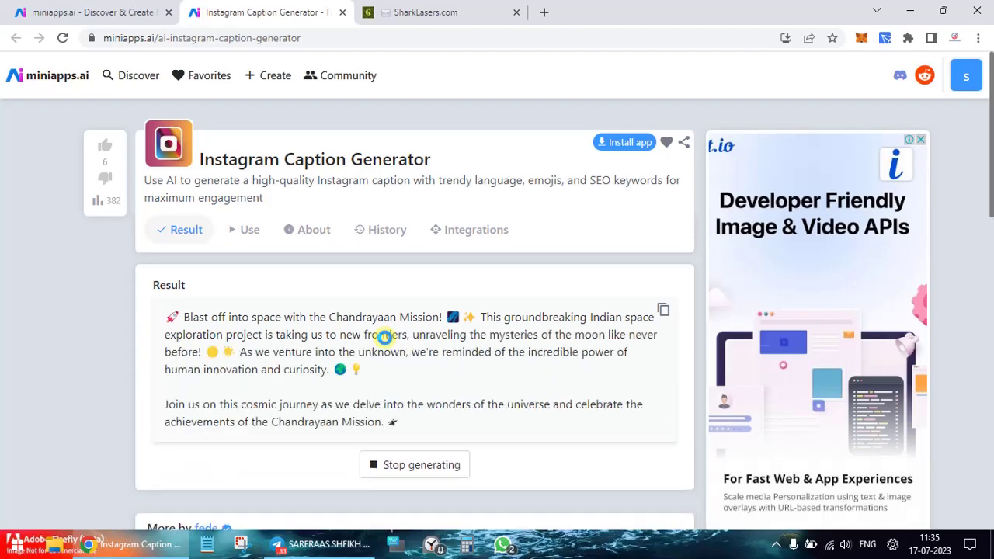
scroll(384, 337, "down", 2)
scroll(385, 338, "up", 2)
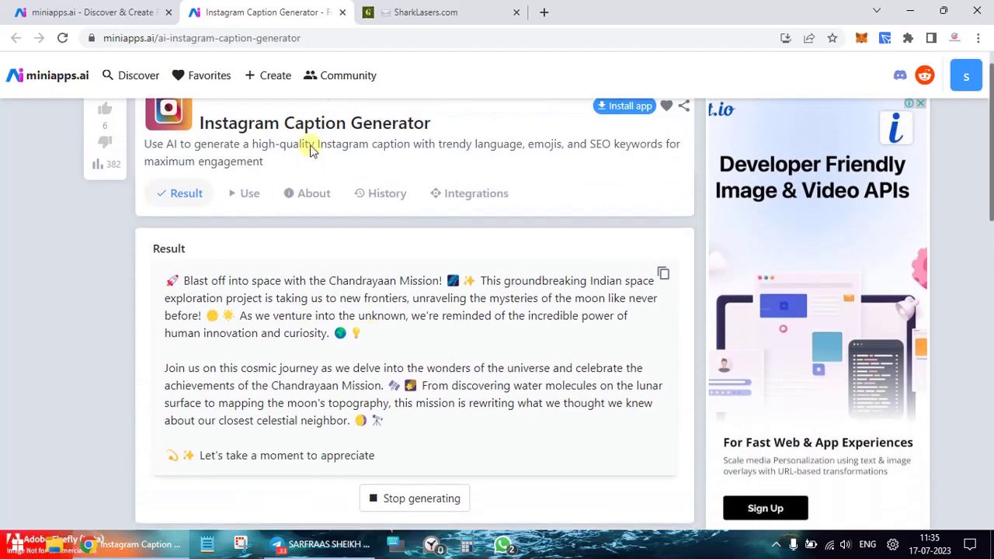
scroll(359, 280, "down", 2)
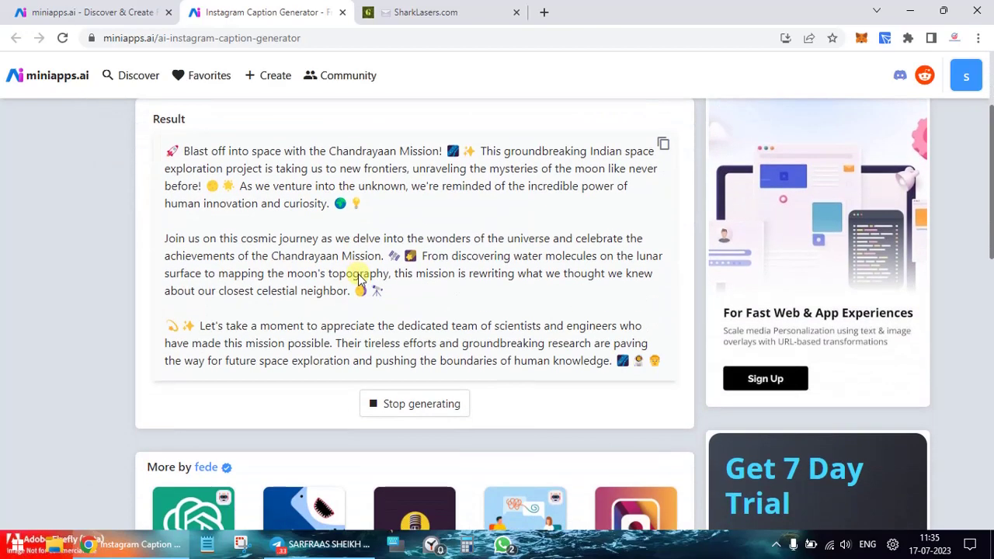
scroll(359, 280, "down", 2)
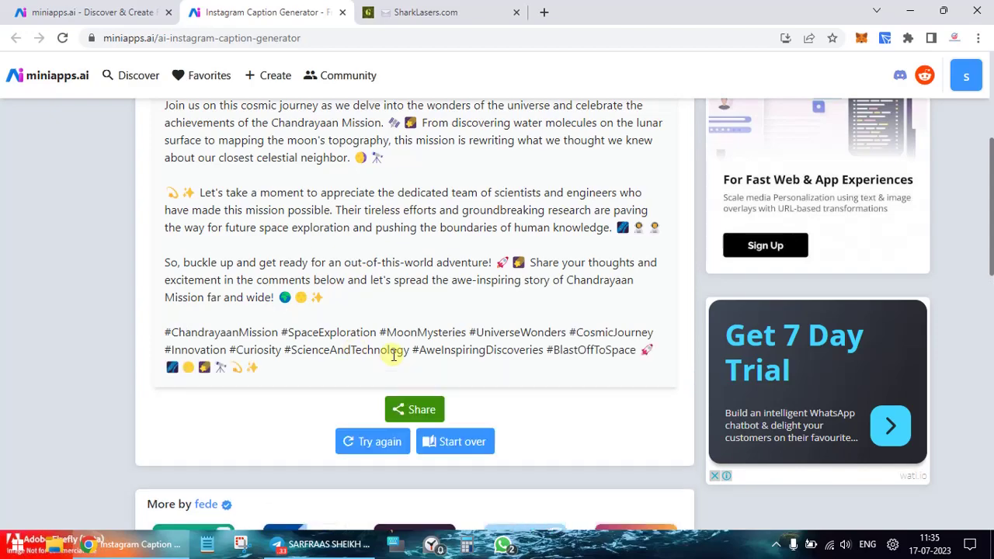
scroll(422, 231, "up", 1)
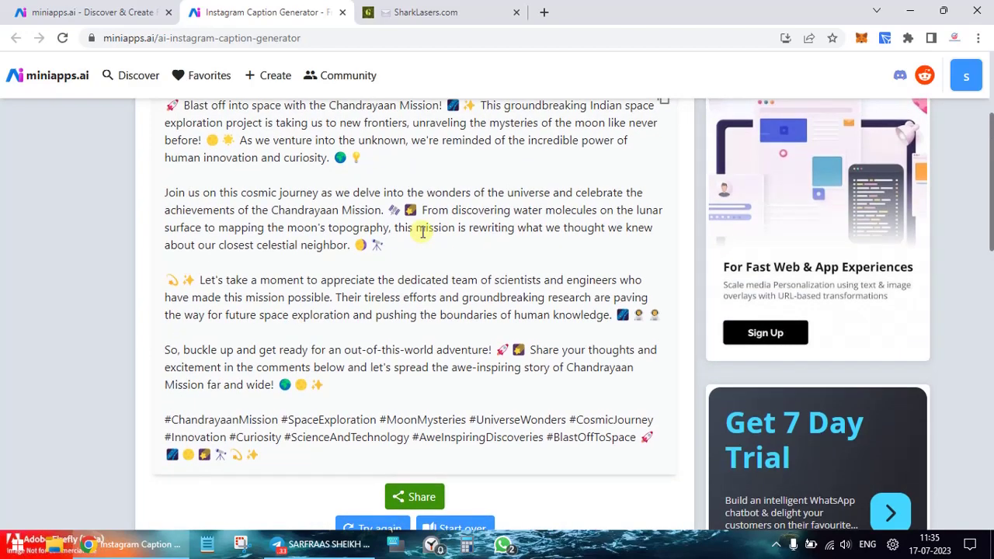
scroll(422, 232, "up", 1)
scroll(422, 231, "down", 3)
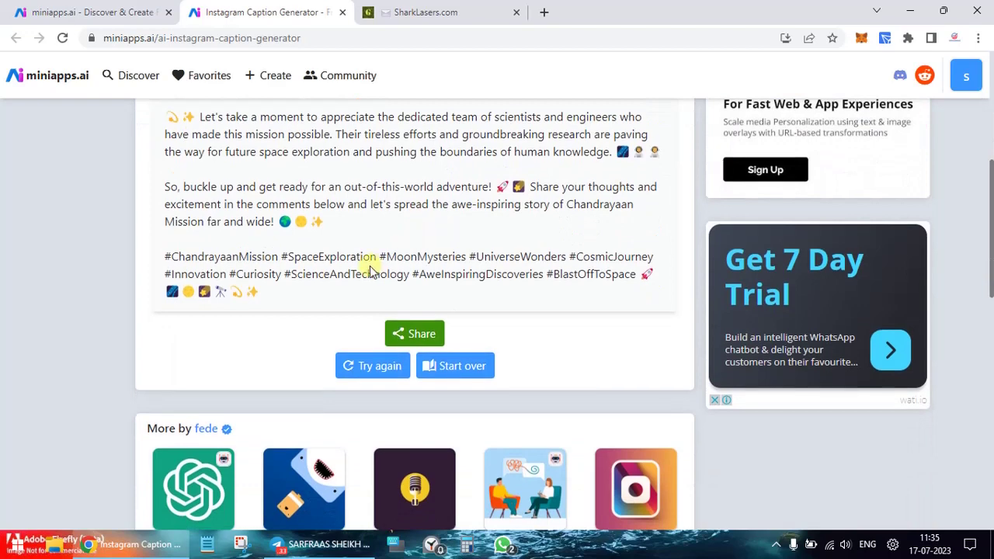
Step: Open ChatGPT in a new tab beside the caption generator and dismiss its account connection prompt
left_click(544, 11)
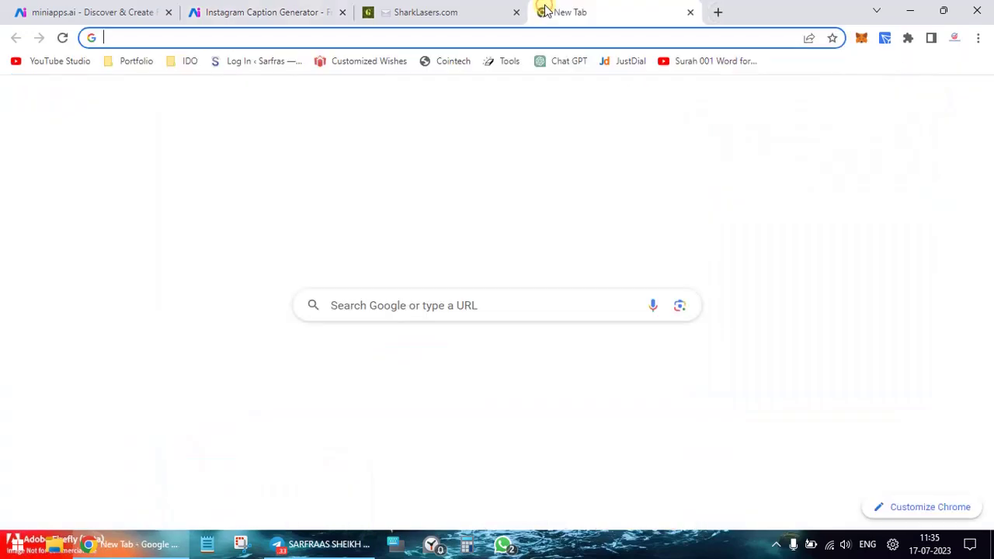
type("cha")
key("Return")
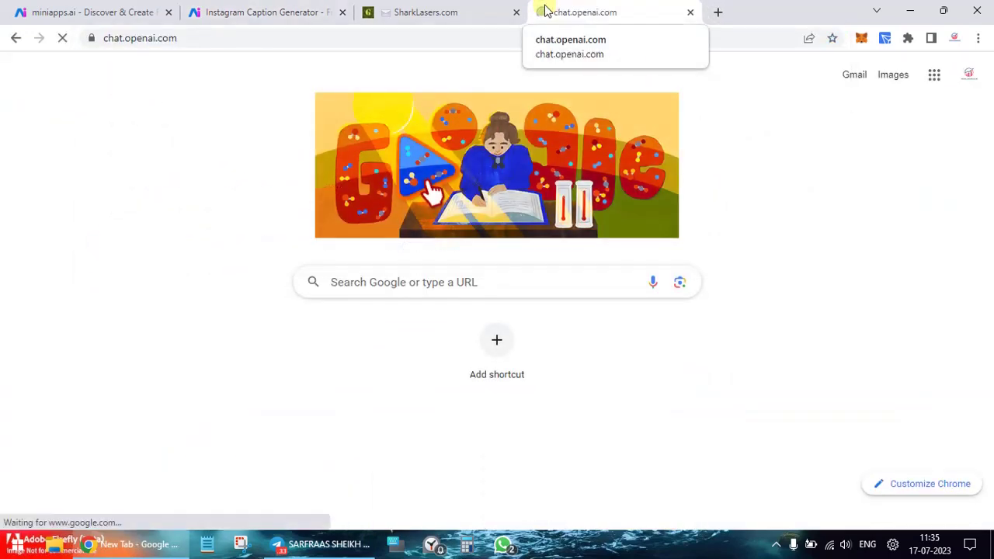
left_click_drag(543, 9, 417, 8)
left_click(261, 7)
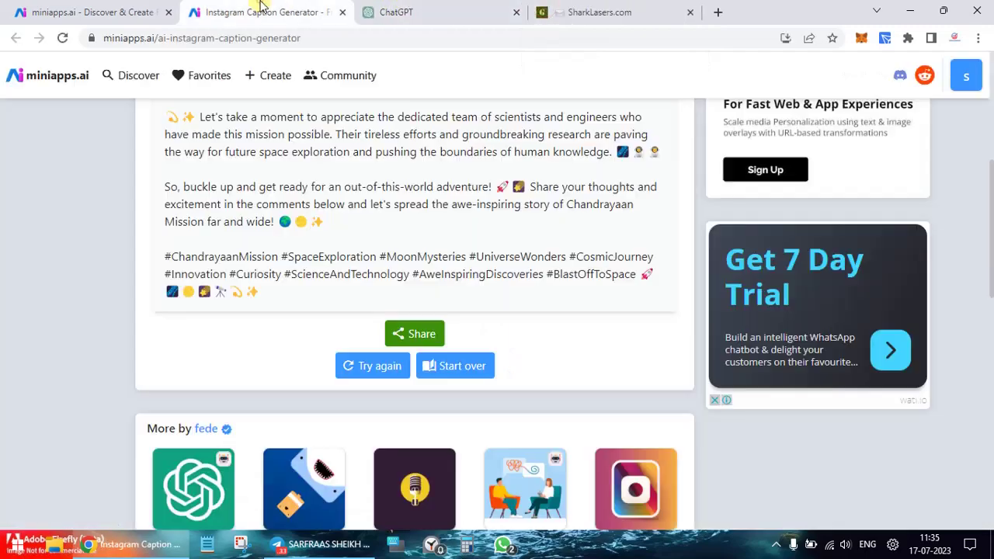
scroll(377, 194, "up", 5)
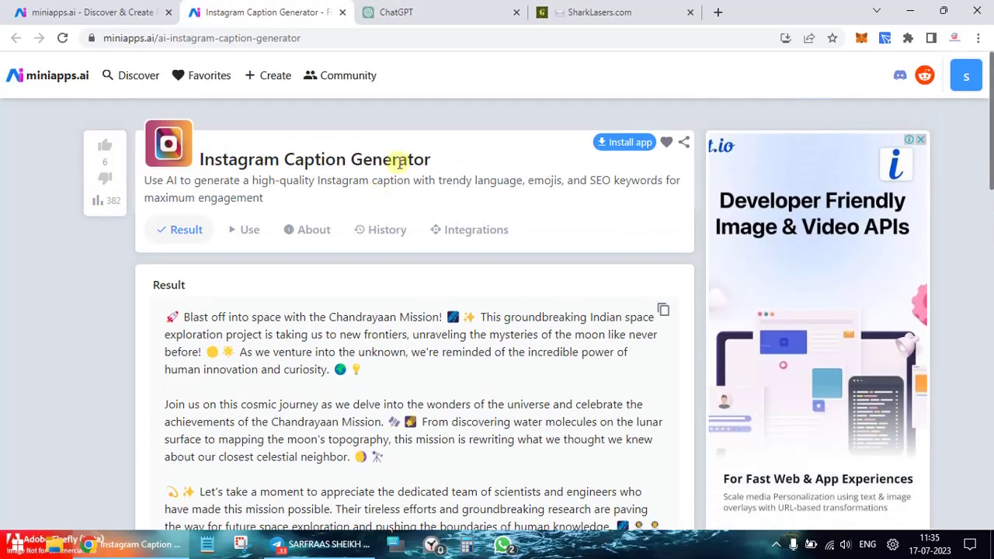
left_click(436, 8)
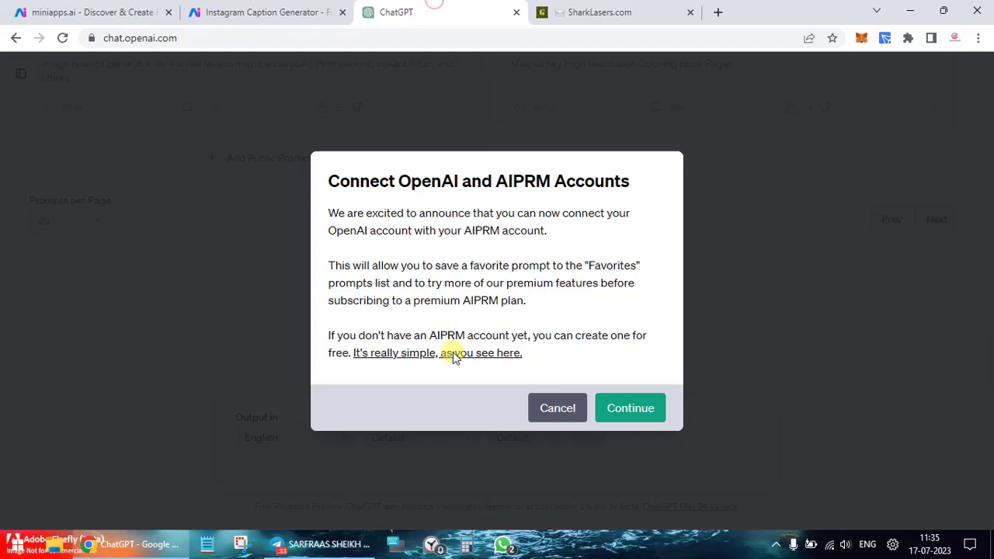
left_click(542, 405)
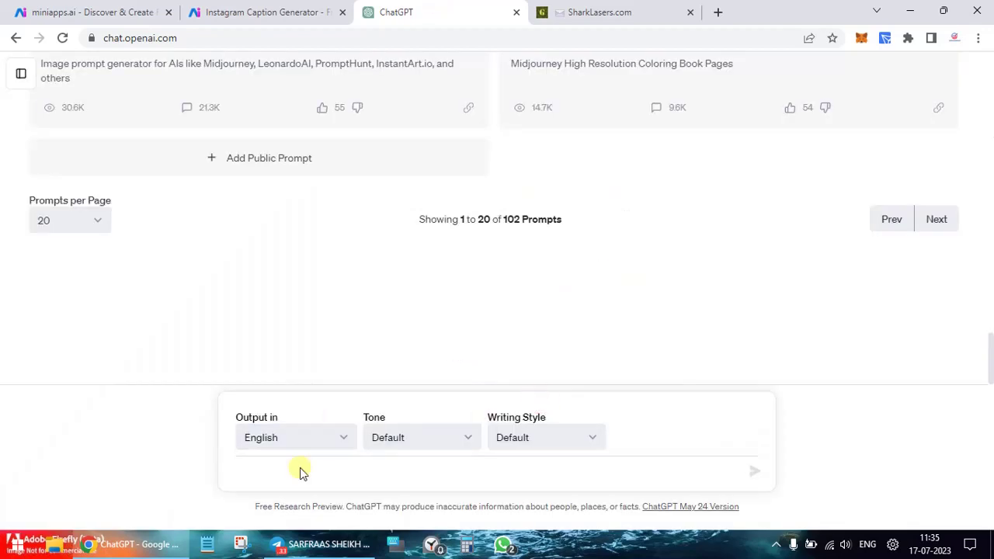
Step: Send ChatGPT 'Generate instagram caption of 100 words with 10 hashtags on the topic chandrayan mission'
type("Genera")
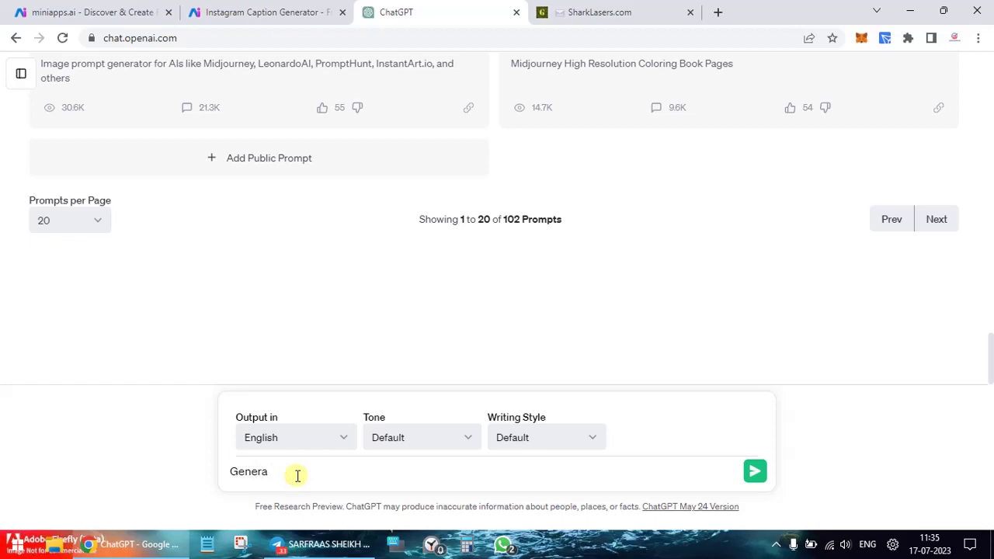
type("te instagram caption")
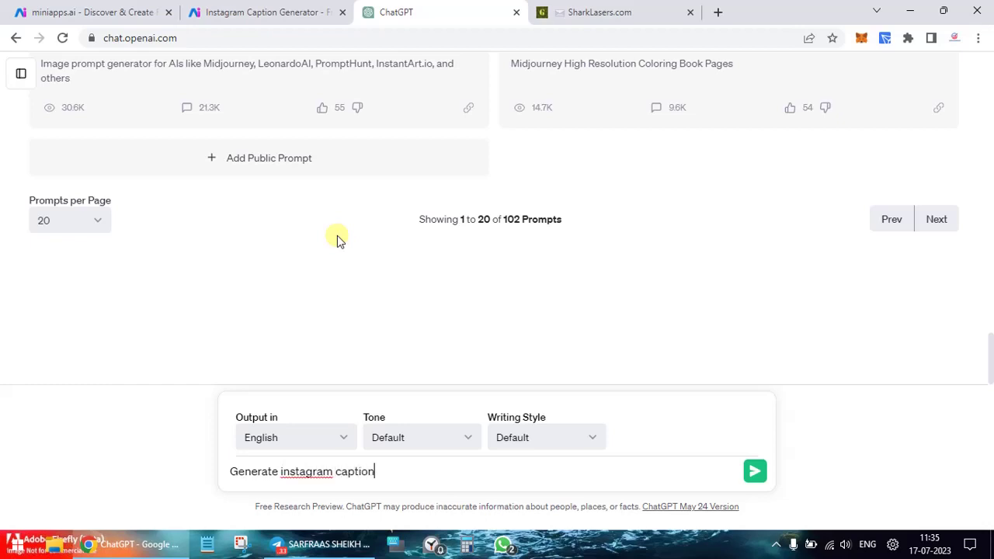
type(" with hashtags")
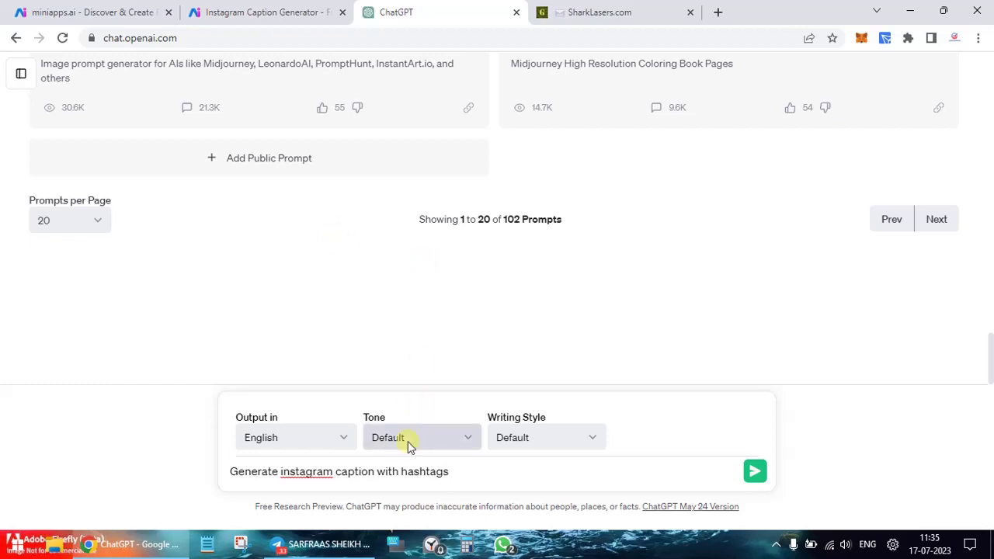
left_click(402, 471)
type("10")
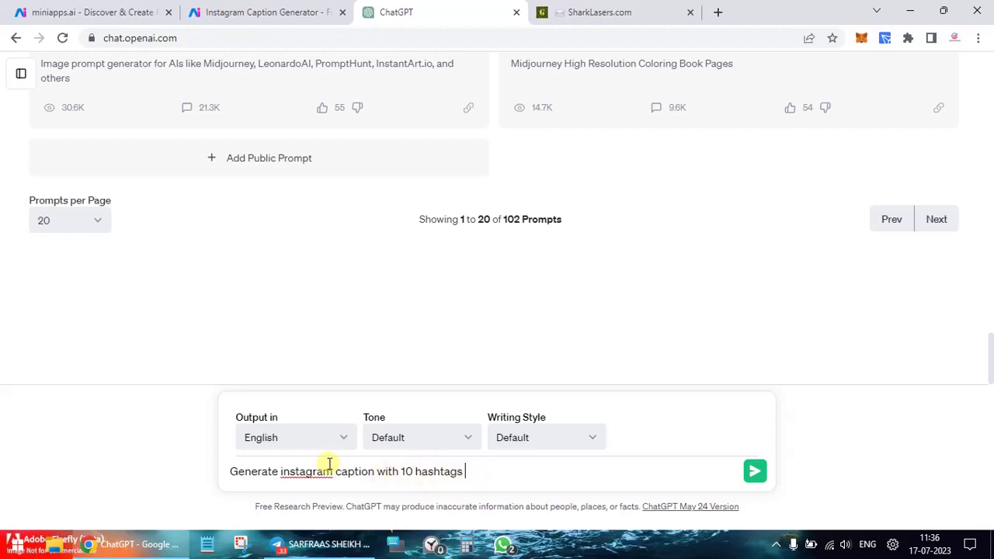
left_click(376, 472)
type("of")
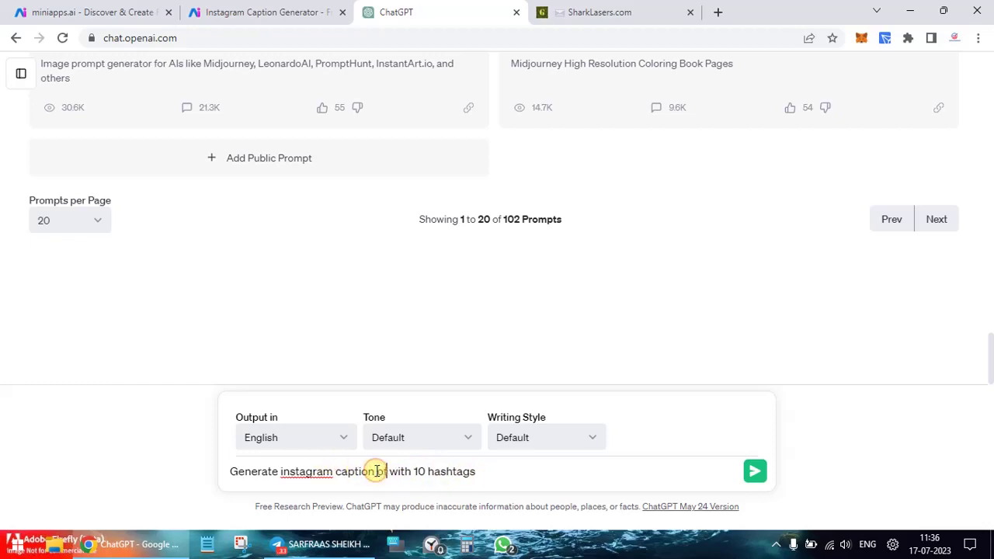
type(" 100 owe")
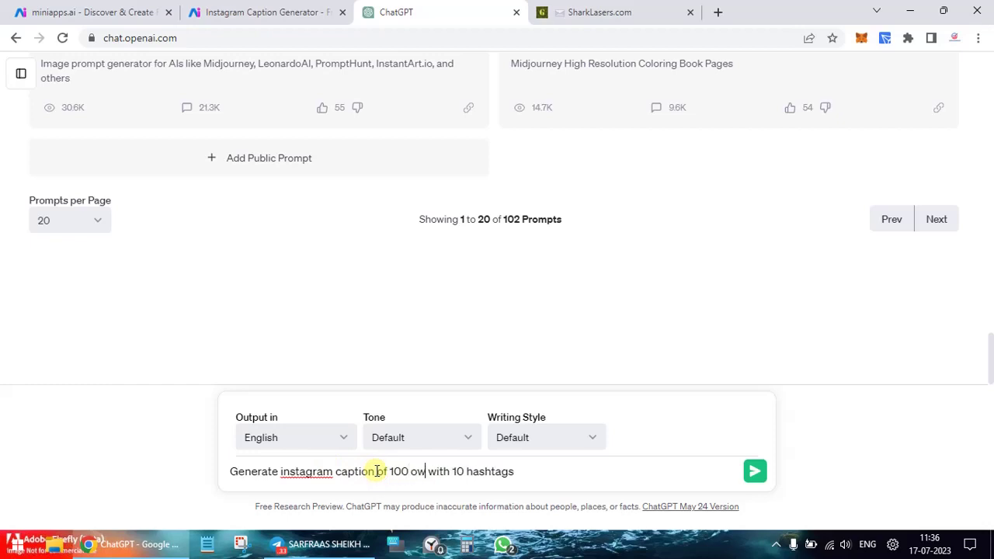
key("BackSpace")
key("BackSpace")
key("BackSpace")
key("BackSpace")
type("wrods")
key("BackSpace")
key("BackSpace")
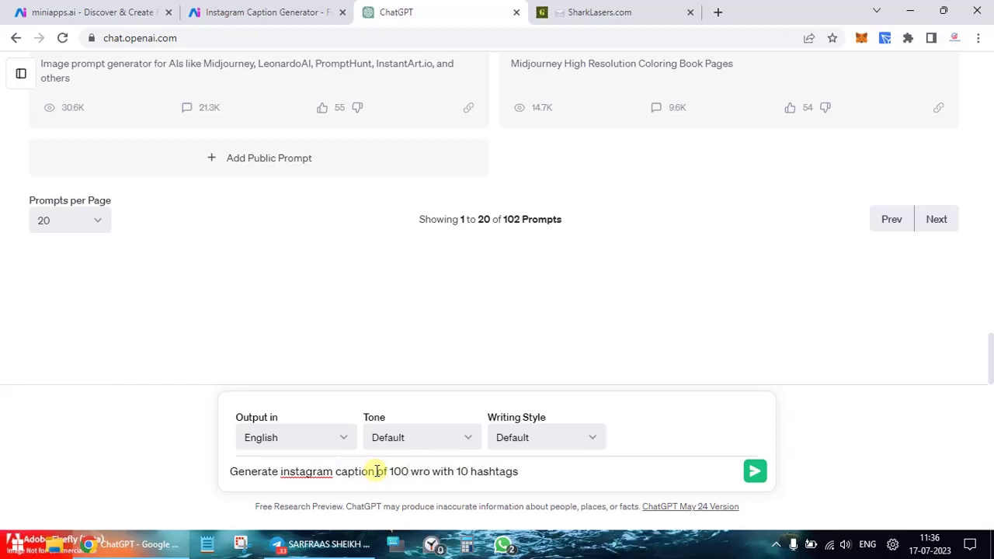
key("BackSpace")
key("BackSpace")
type("ords")
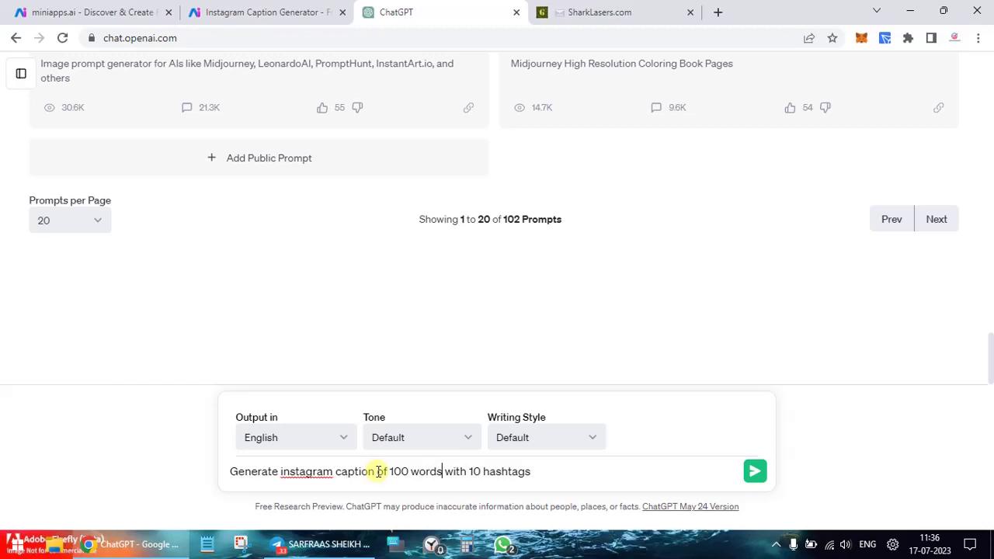
left_click(567, 472)
type("on the topic")
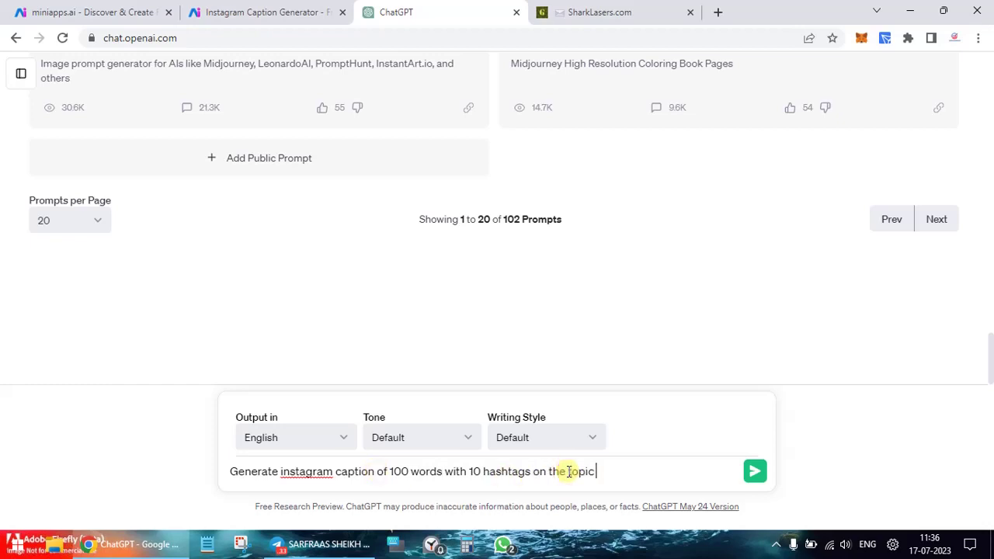
type(" chandrayan missi")
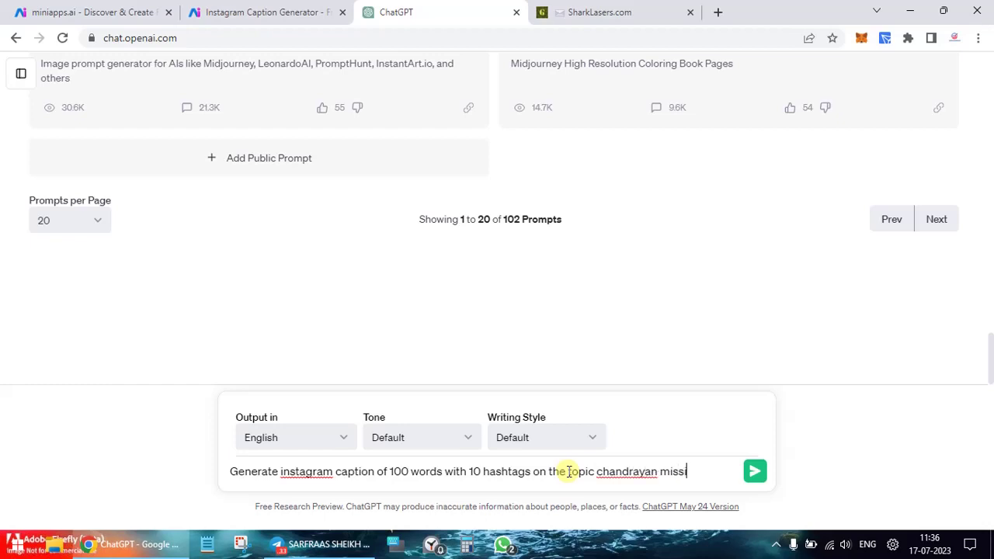
type("on")
key("Return")
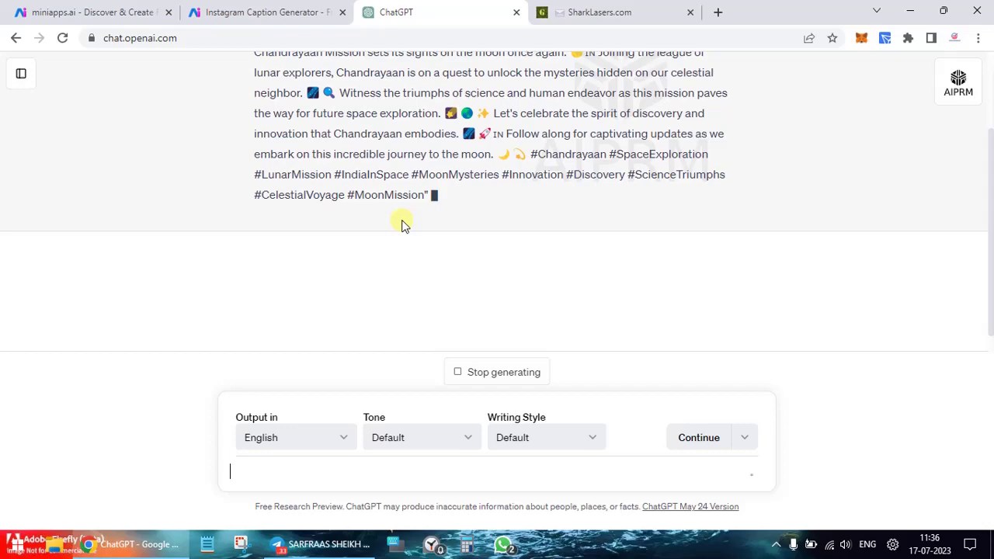
Step: Compare the ChatGPT and miniapps.ai Chandrayaan captions side by side across their tabs
left_click(255, 9)
left_click(435, 14)
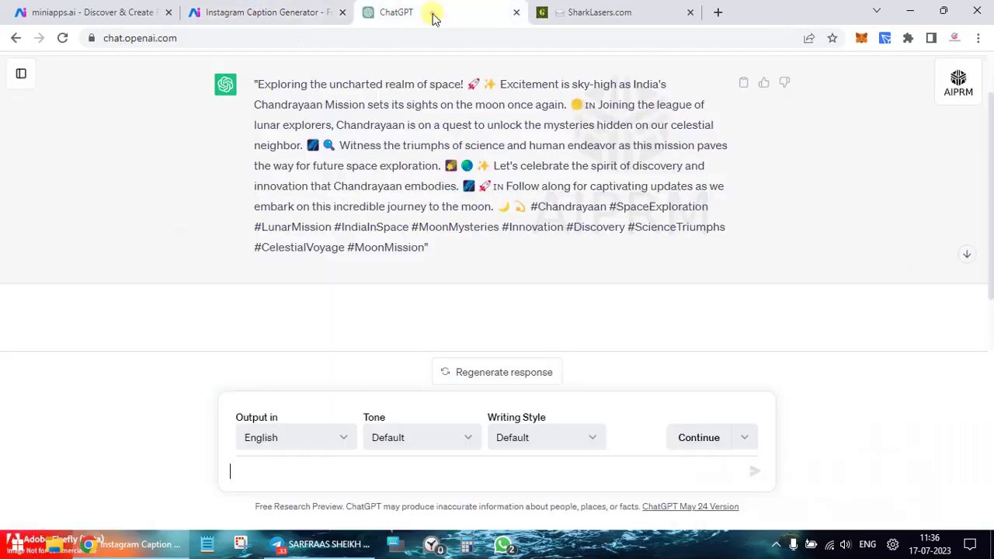
left_click(255, 8)
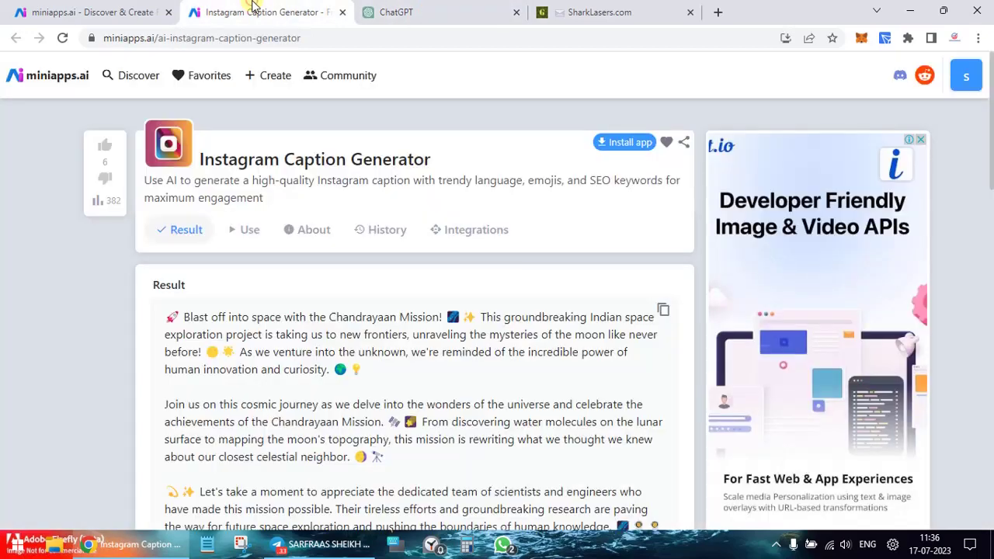
scroll(325, 319, "down", 4)
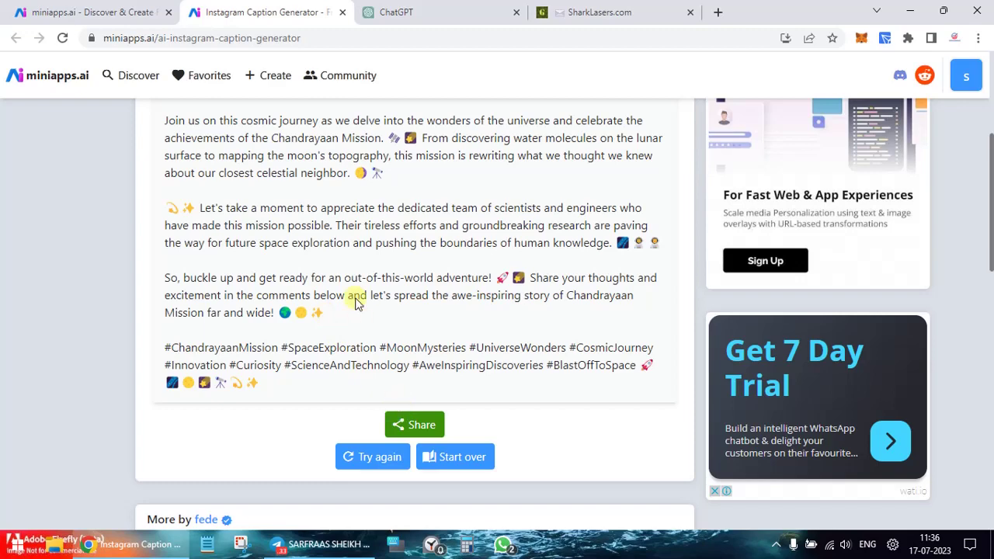
scroll(353, 299, "up", 3)
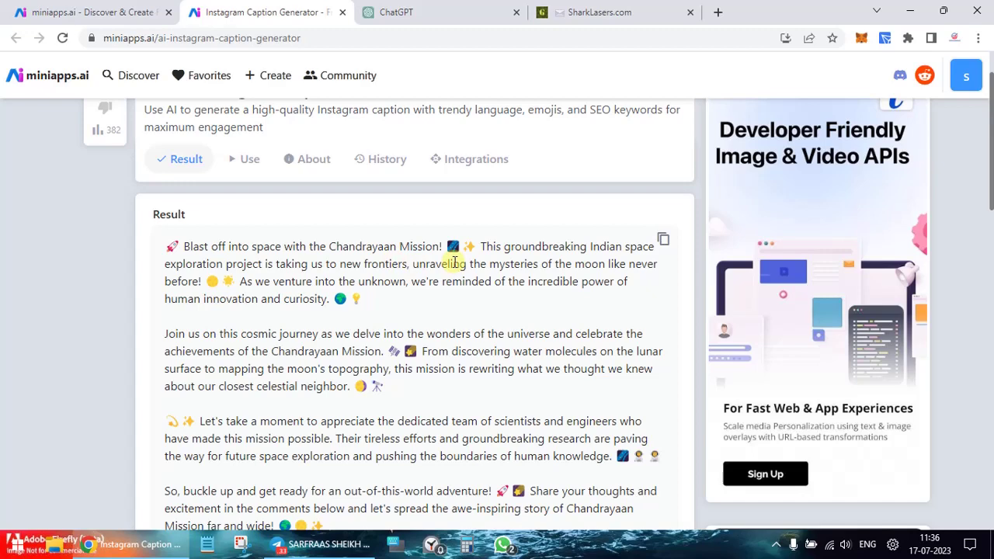
left_click(415, 7)
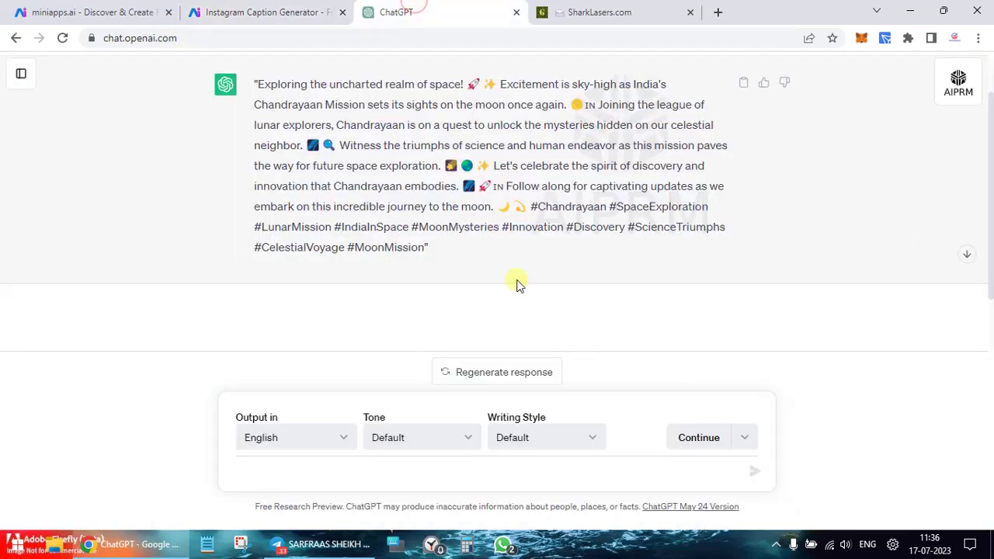
scroll(426, 219, "up", 1)
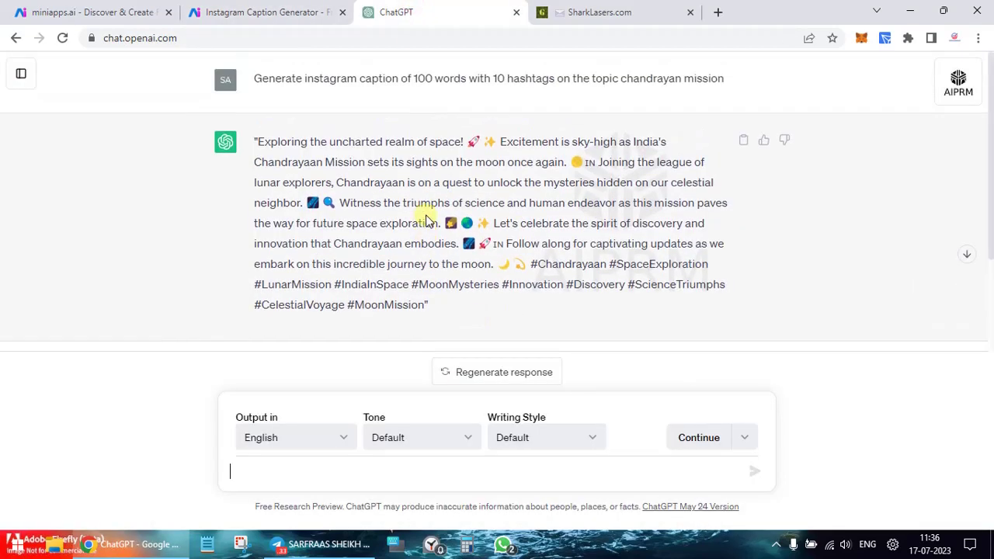
left_click(257, 11)
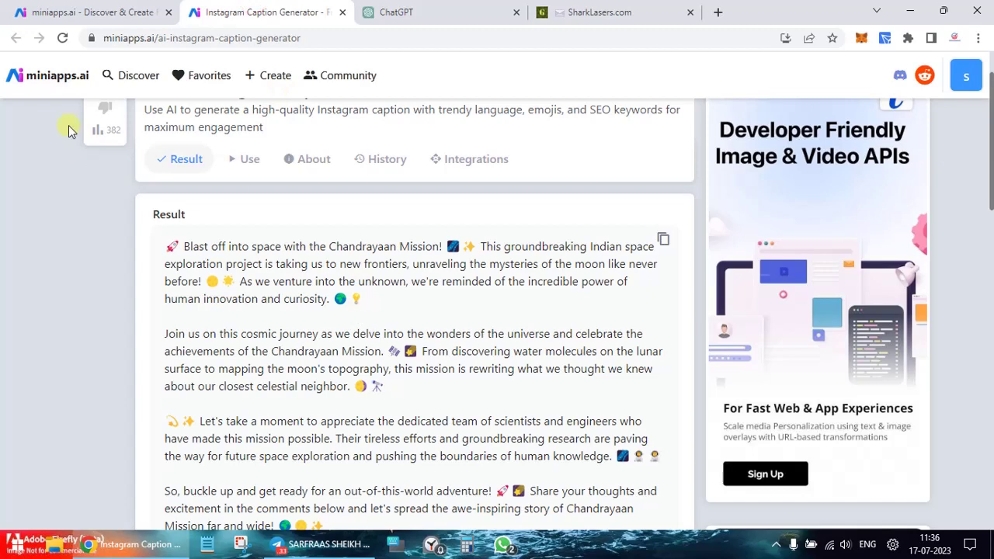
left_click(436, 9)
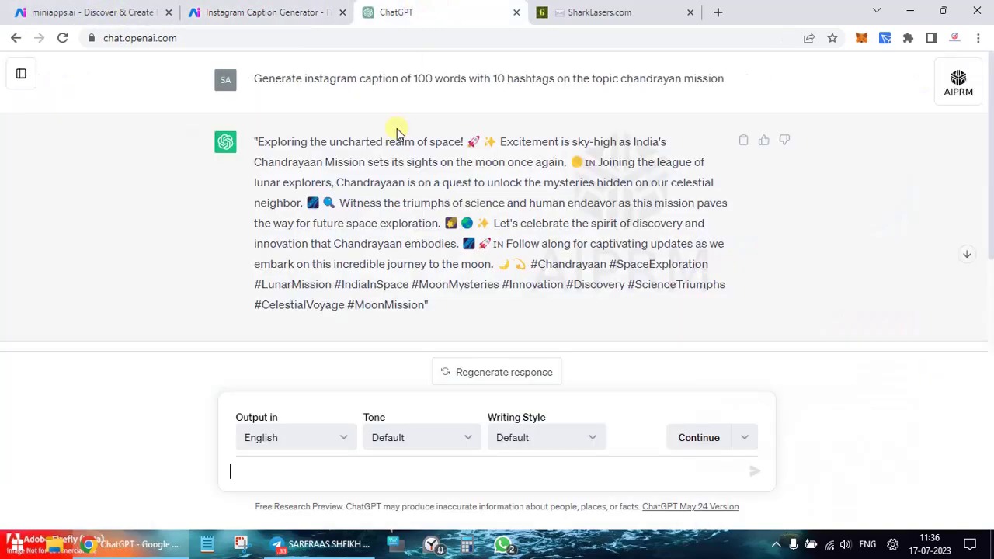
left_click(220, 9)
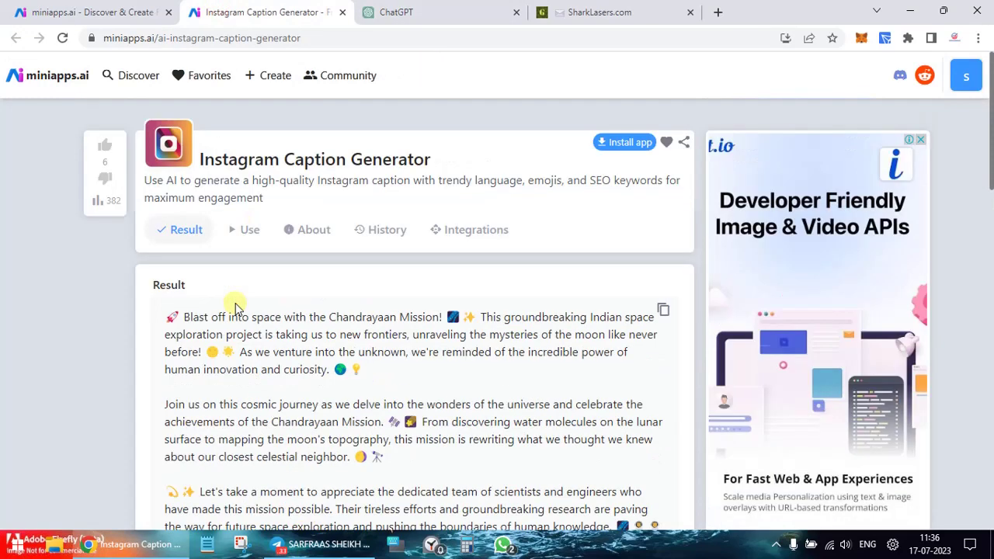
Step: Return to the miniapps.ai app directory, leaving an extra blank tab open
left_click(78, 12)
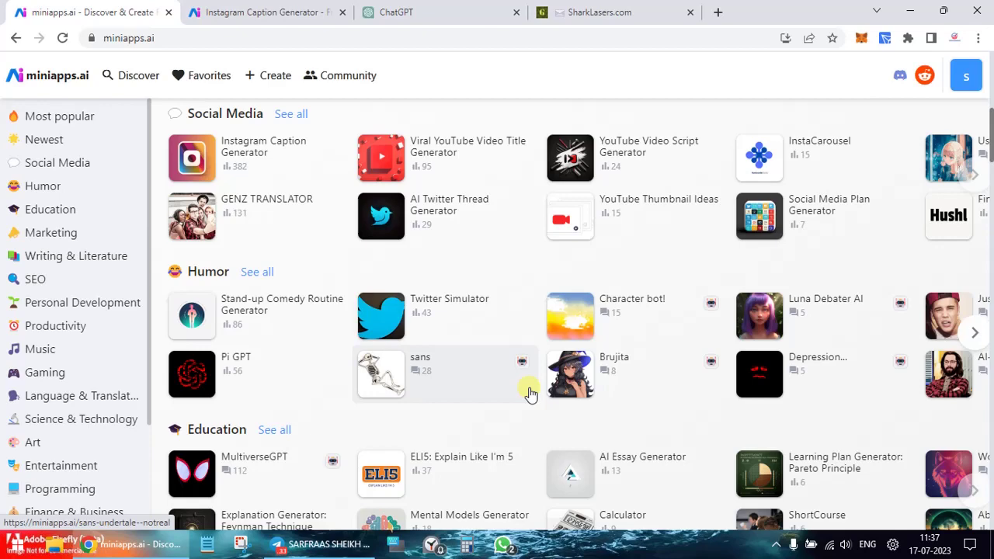
left_click(718, 12)
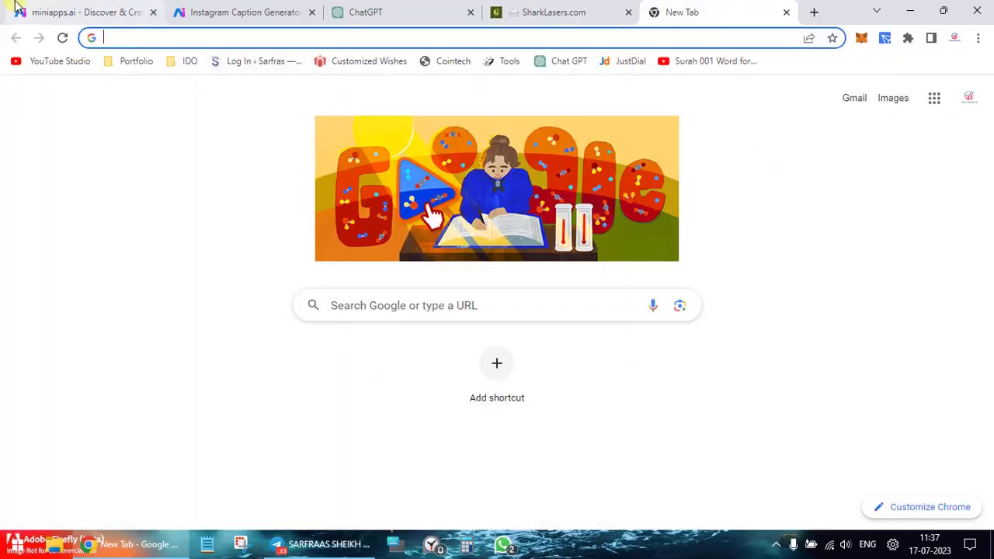
left_click(18, 9)
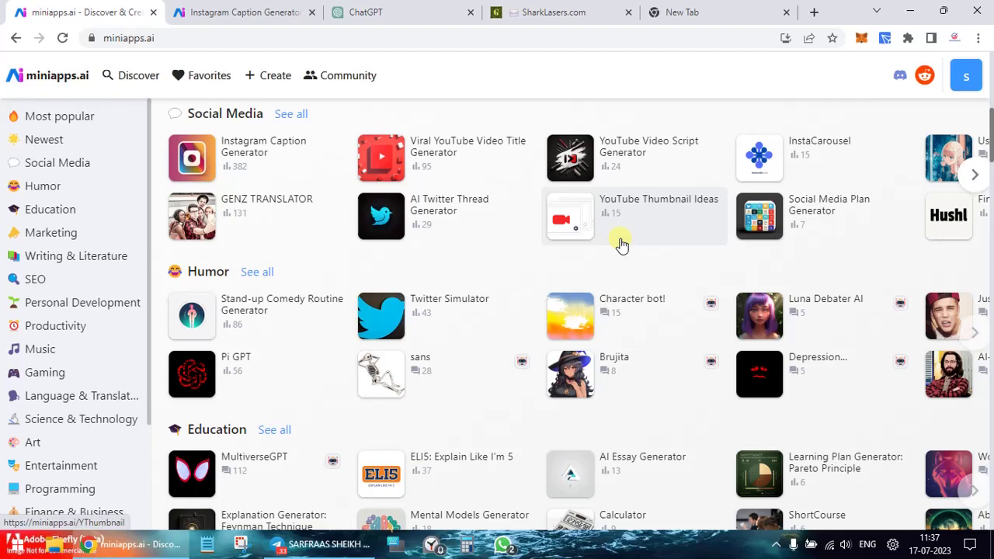
left_click(62, 188)
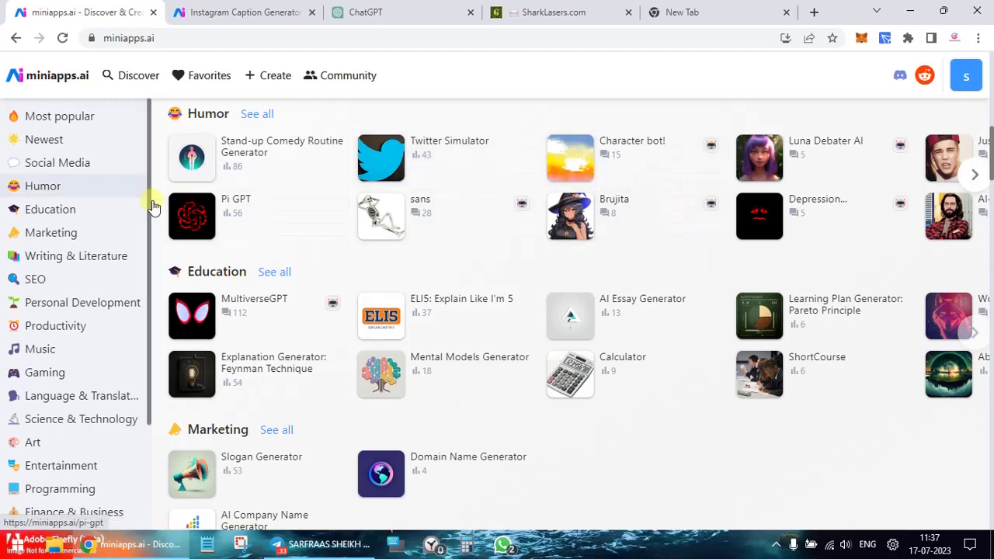
left_click(75, 214)
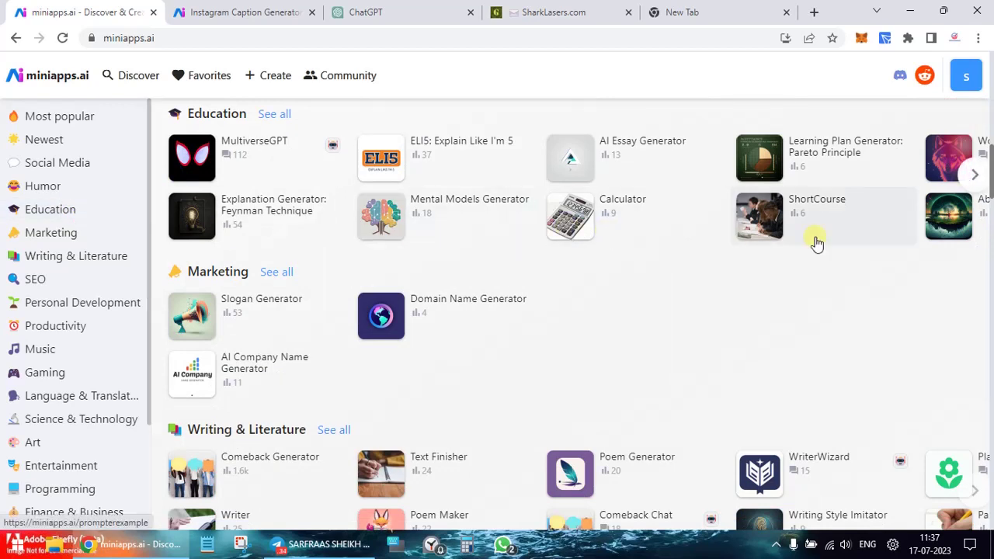
left_click(557, 223)
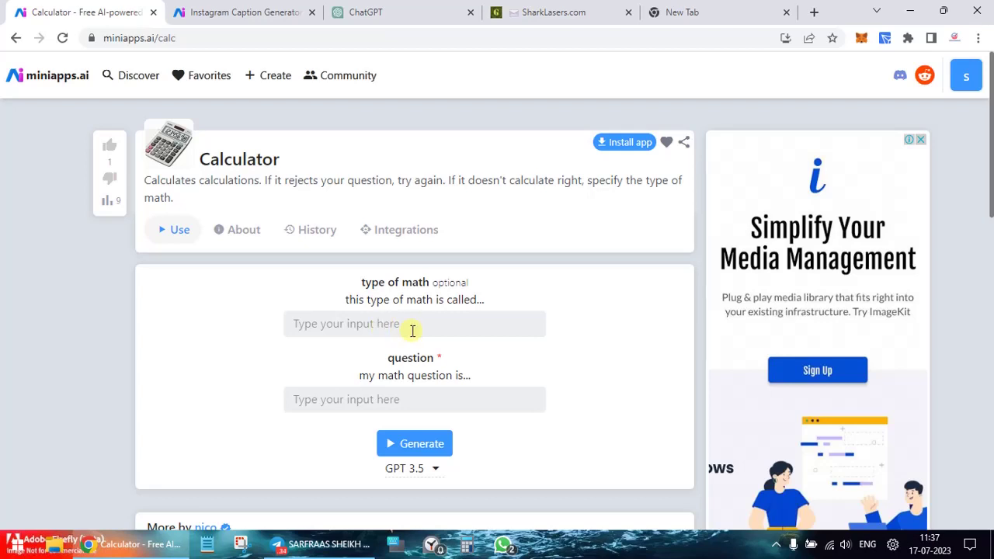
left_click(413, 331)
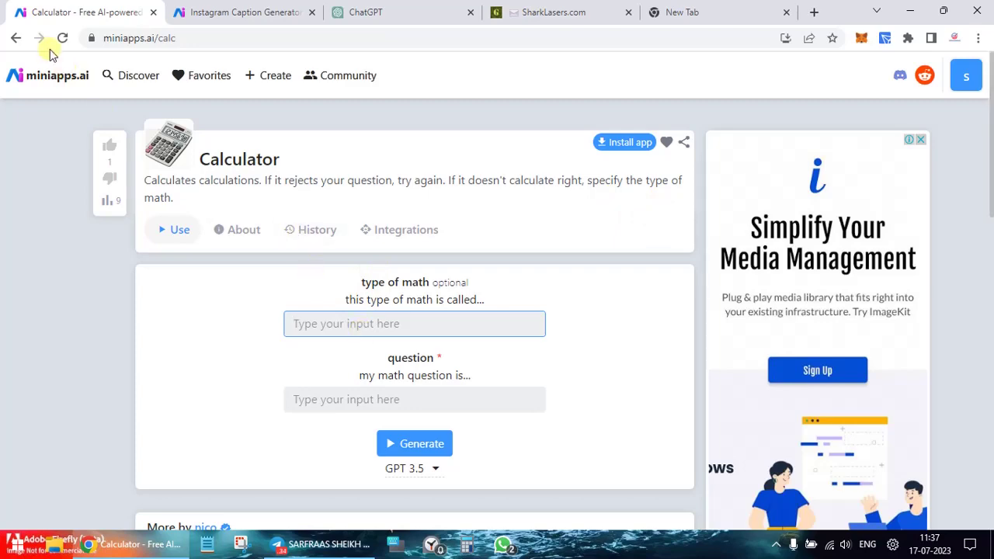
left_click(14, 38)
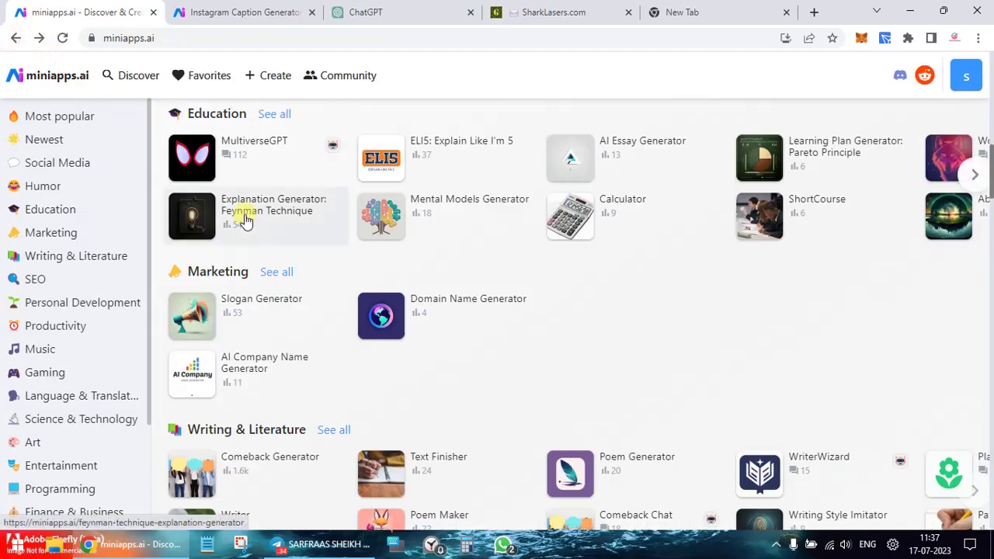
Step: Open the SEO Blog Post Generator from the SEO apps category
left_click(35, 284)
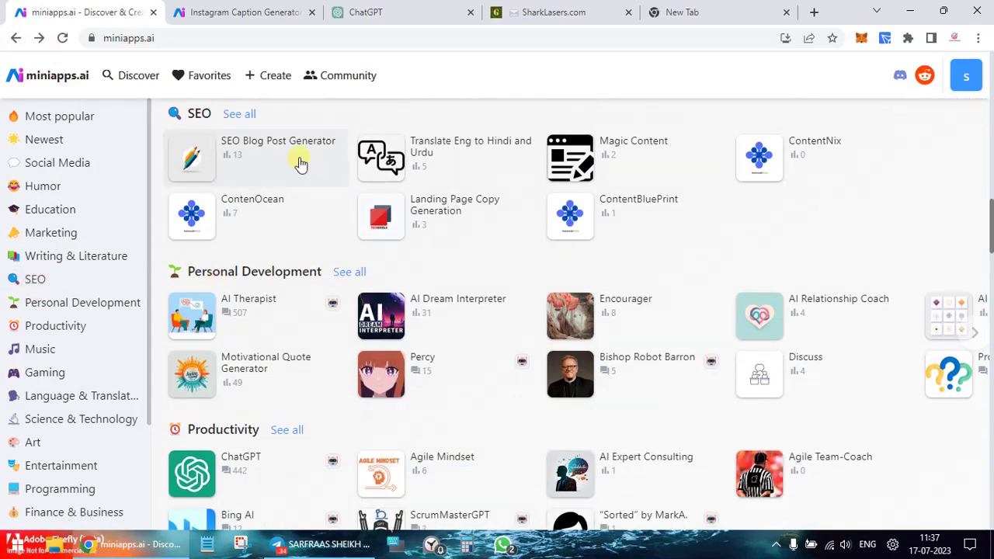
left_click(300, 162)
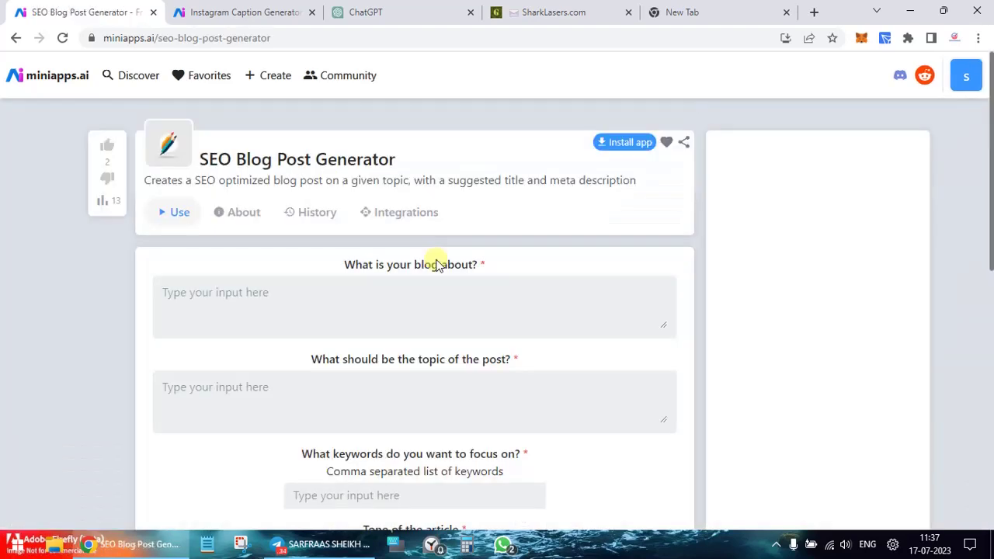
scroll(458, 319, "down", 2)
Step: Enter 'Chandrayan Mission' as the blog subject, post topic and focus keywords
left_click(308, 139)
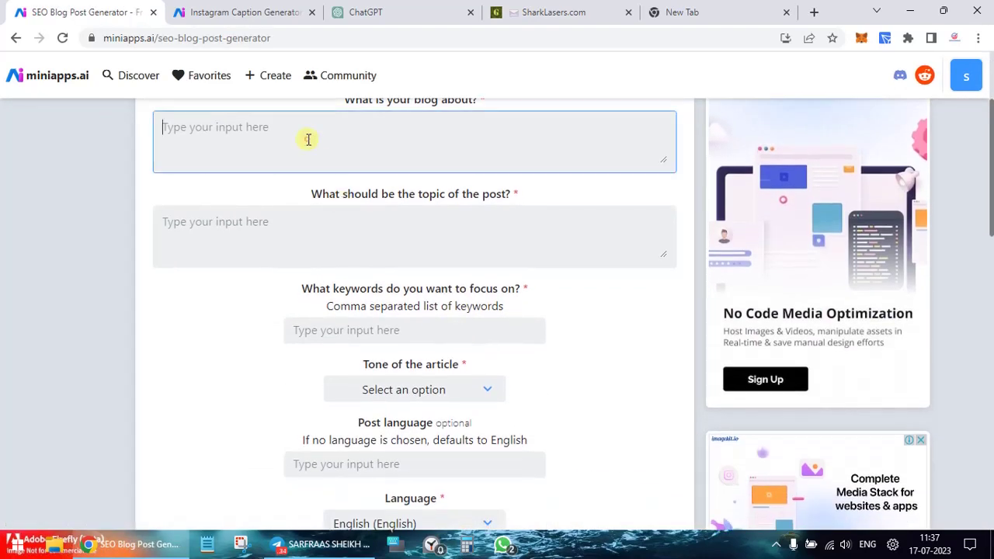
type("Chandrayan ")
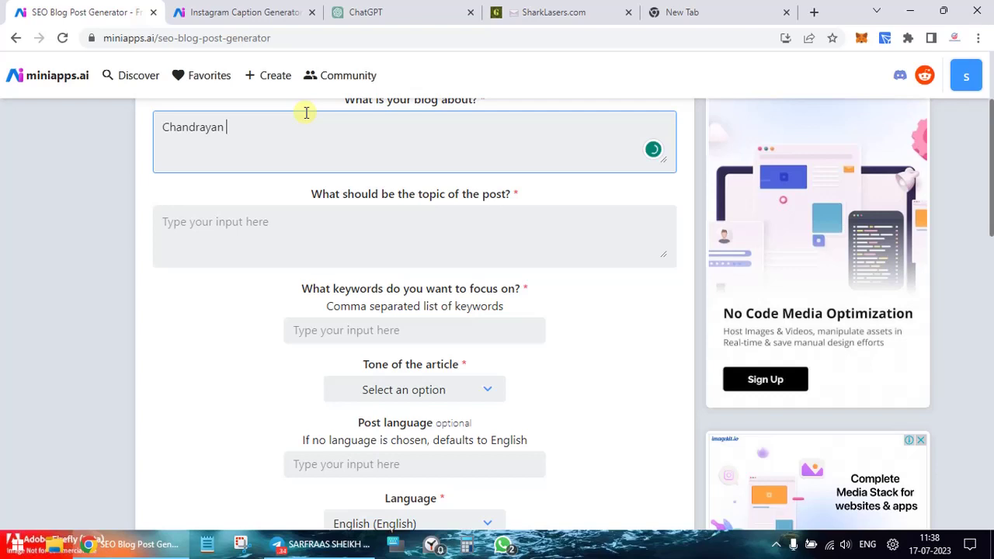
type("Mission")
key("Tab")
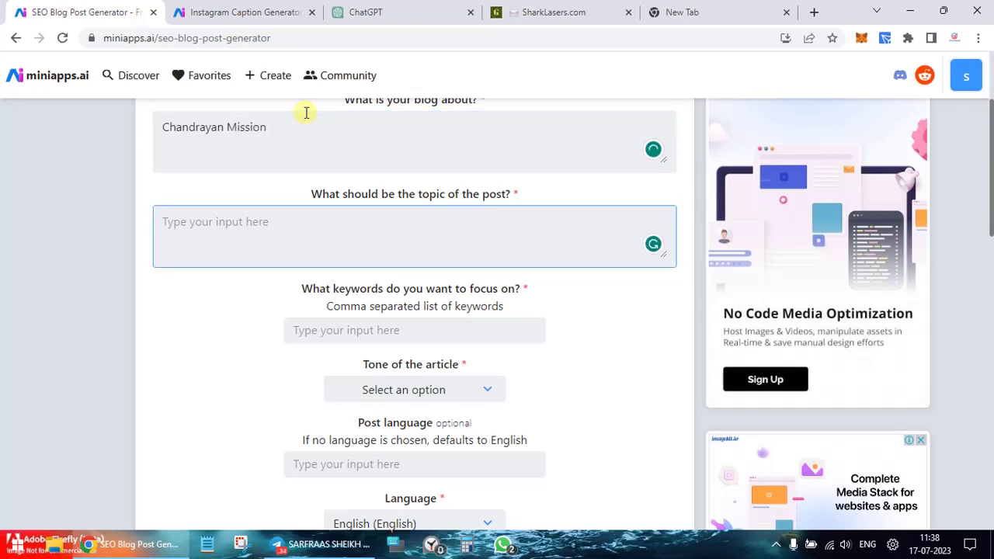
type("Cha")
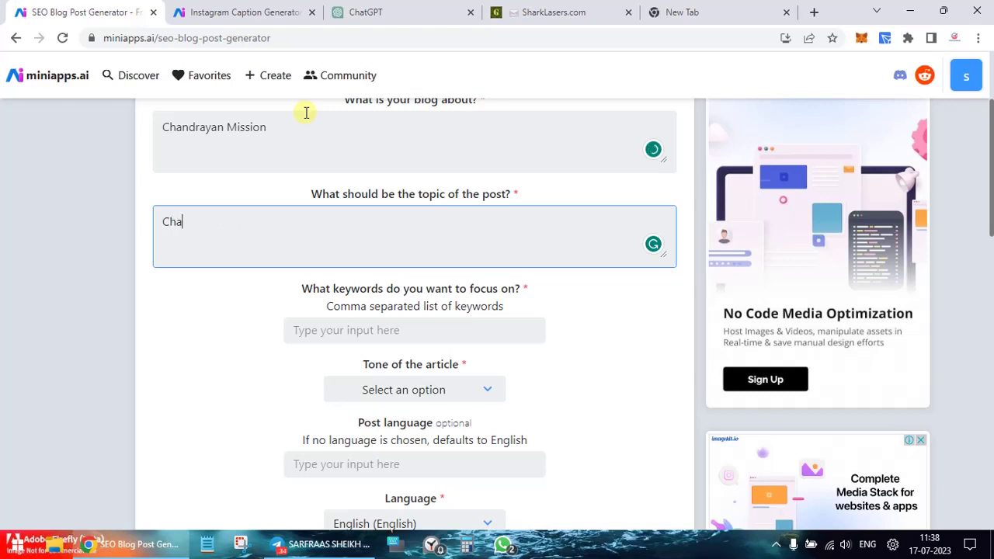
type("ndrayan Miss")
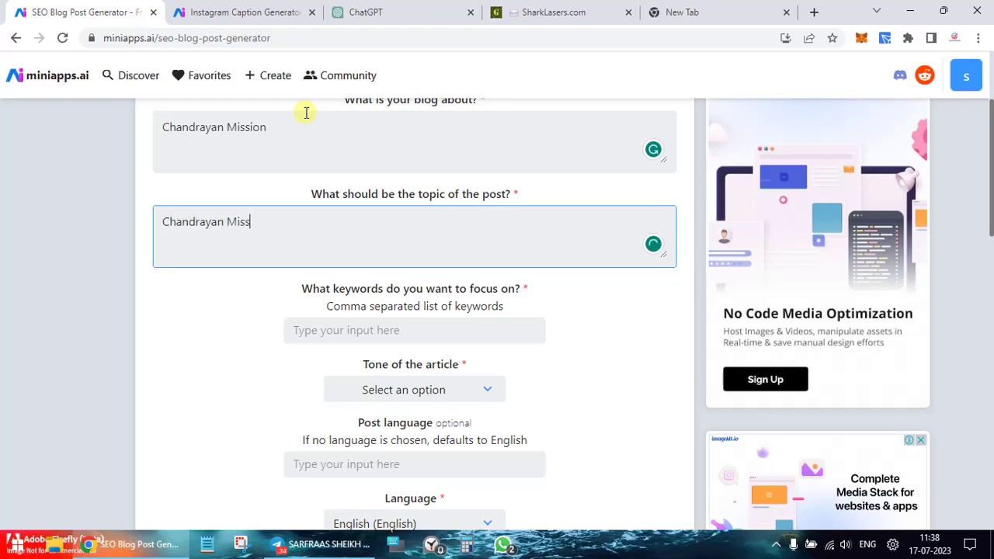
type("sion")
key("Tab")
type("chan")
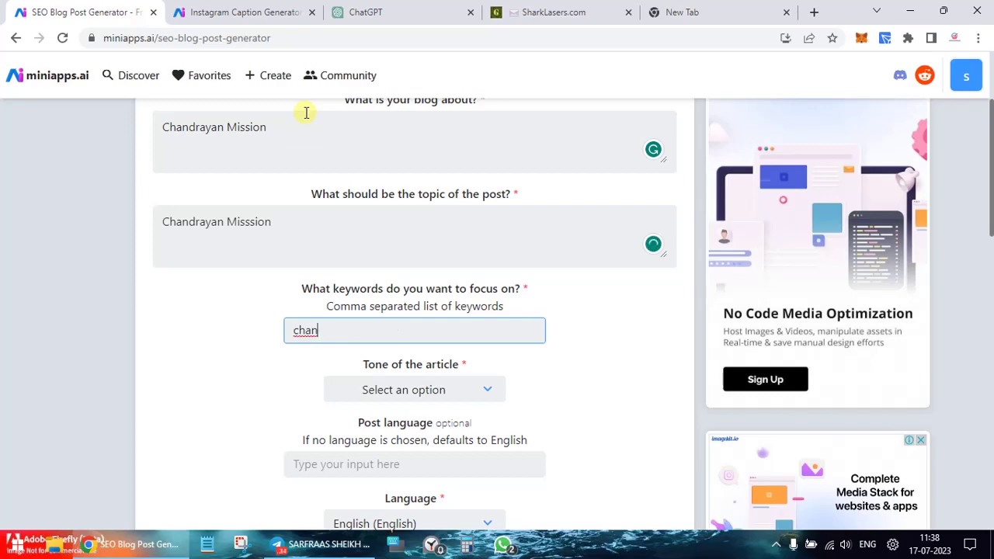
key("shift+Tab")
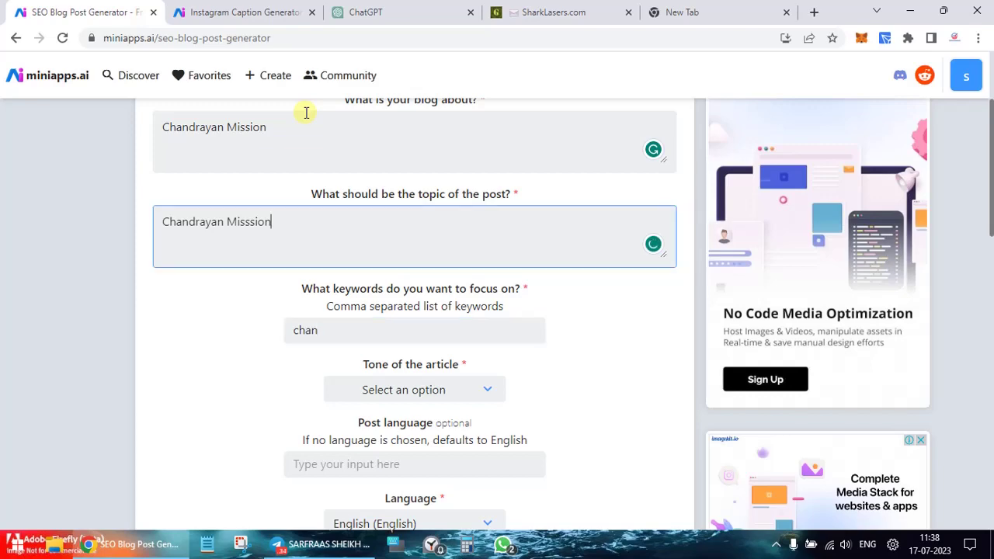
key("ctrl+a")
key("ctrl+c")
key("Tab")
key("ctrl+v")
Step: Set the article tone to Educational and generate the blog post
left_click(306, 113)
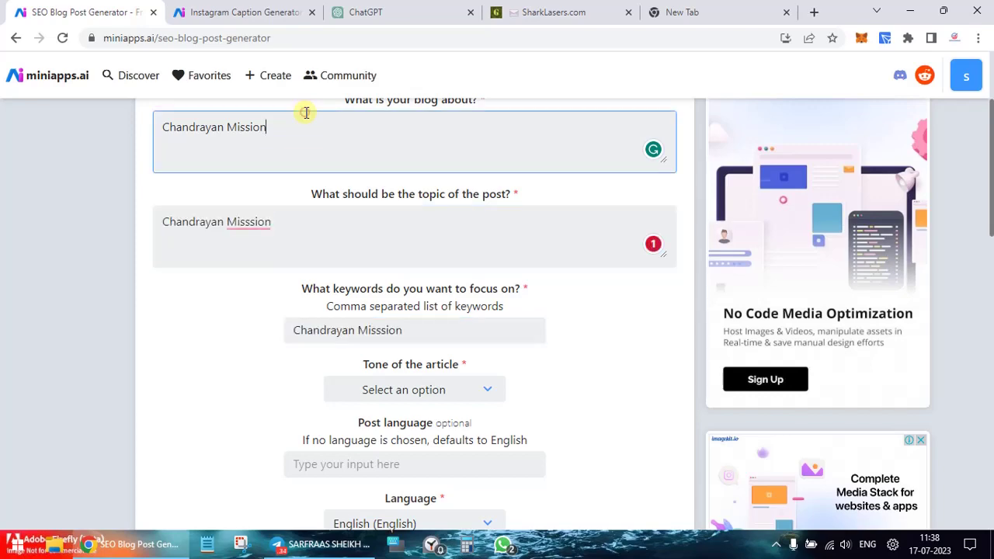
scroll(306, 112, "down", 3)
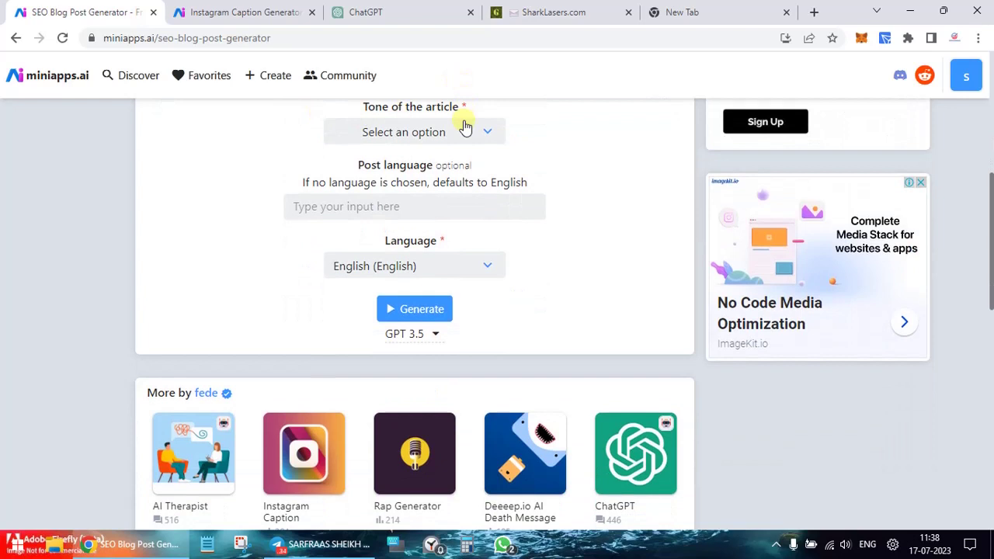
left_click(464, 128)
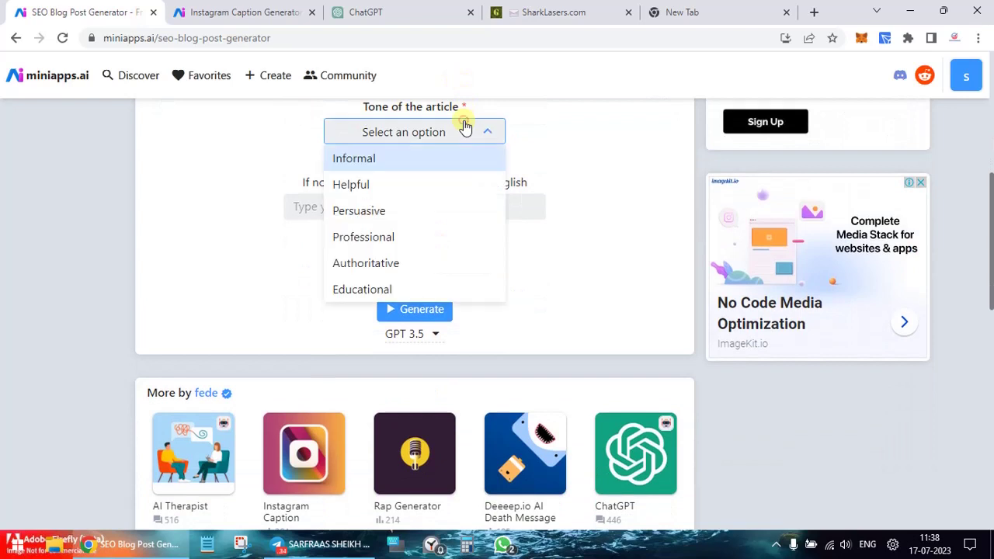
left_click(397, 292)
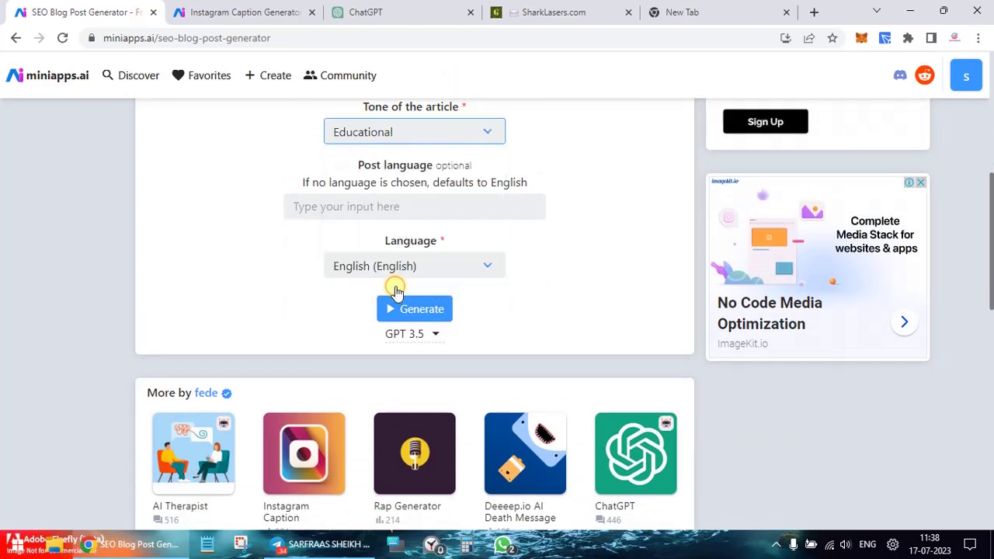
left_click(345, 206)
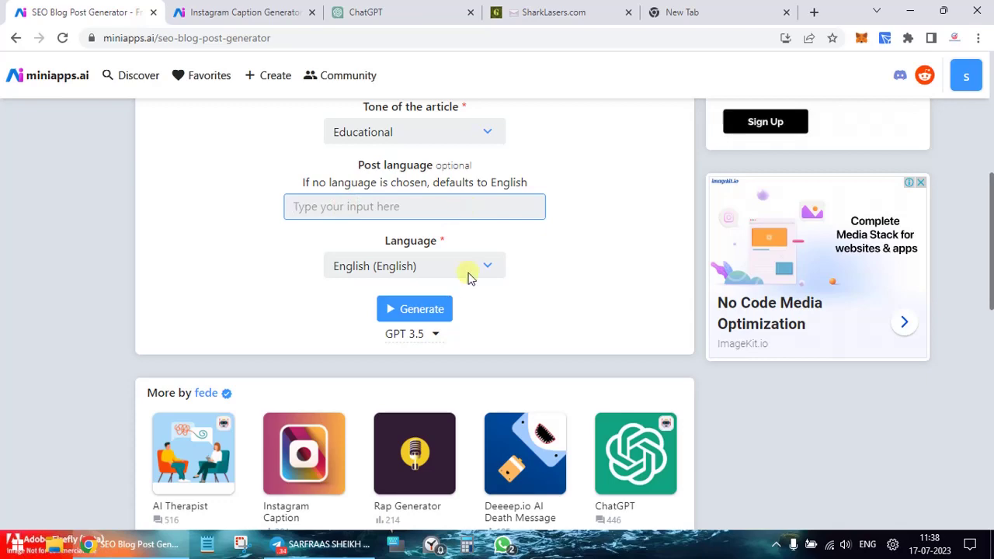
left_click(433, 321)
Step: Scroll through the streaming post's suggested titles, meta descriptions, five-part outline and full text
scroll(433, 322, "down", 5)
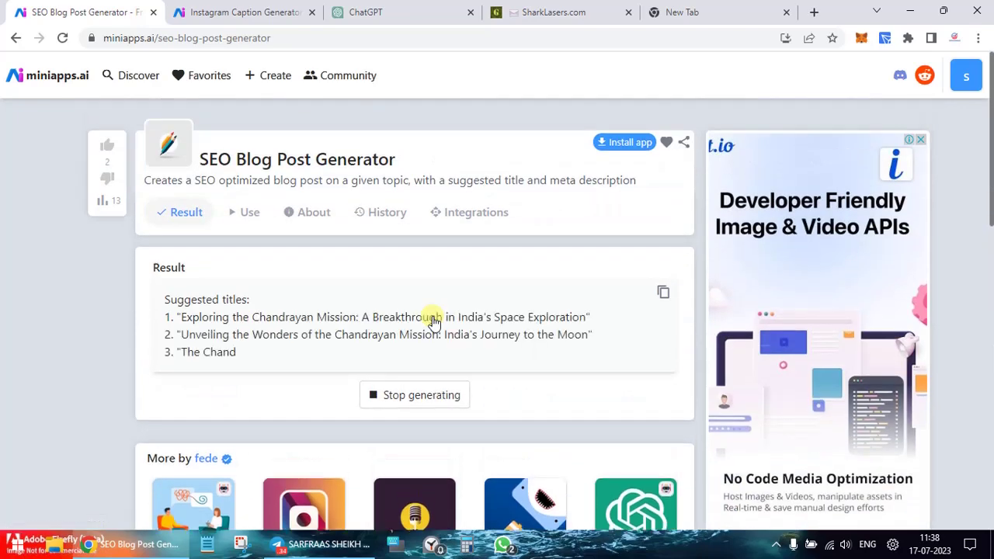
scroll(305, 294, "down", 2)
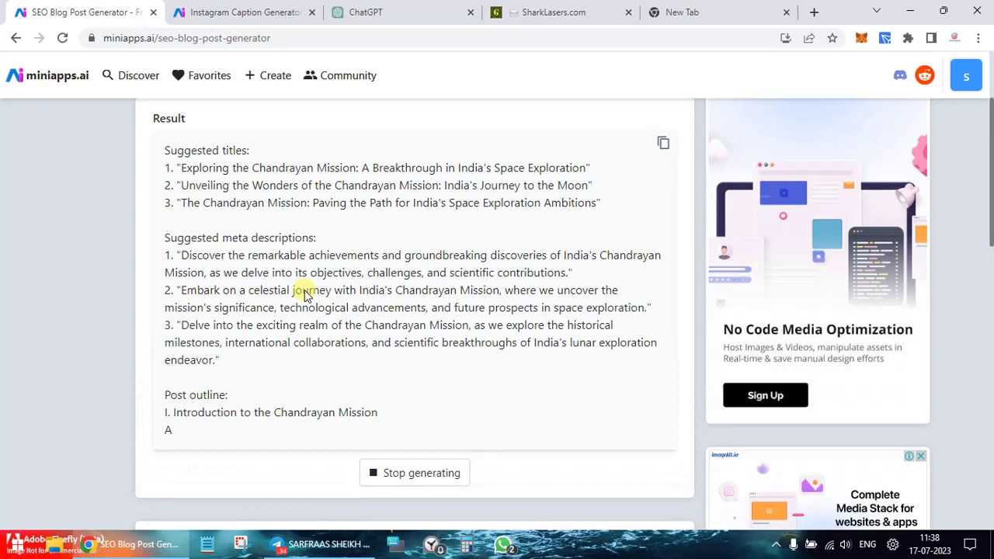
scroll(307, 348, "down", 2)
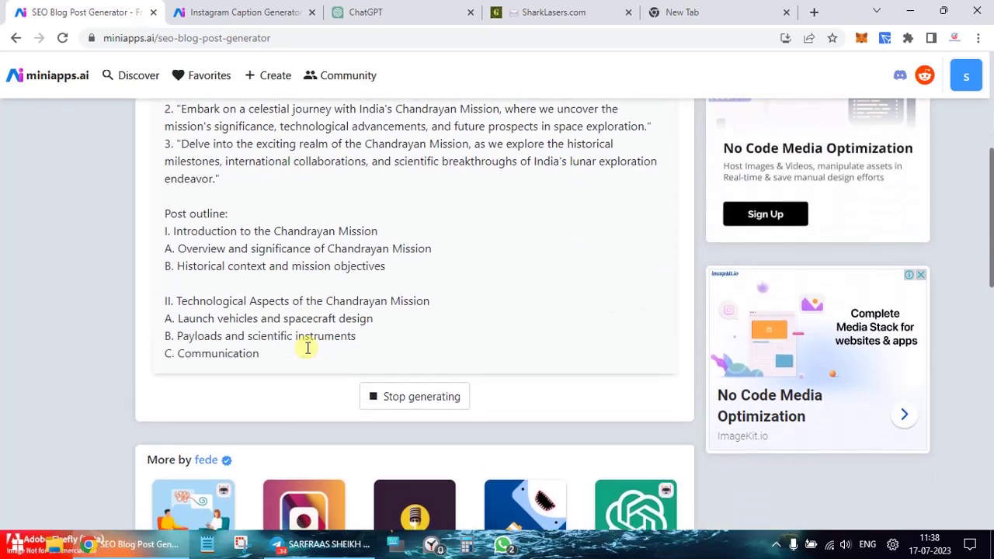
scroll(307, 348, "down", 1)
scroll(308, 348, "up", 5)
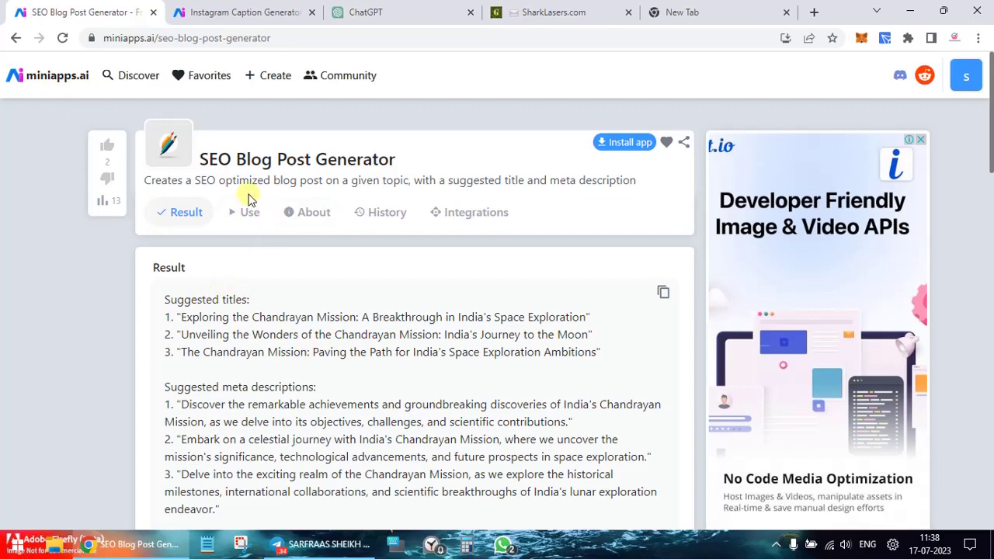
scroll(248, 198, "down", 3)
scroll(248, 198, "down", 9)
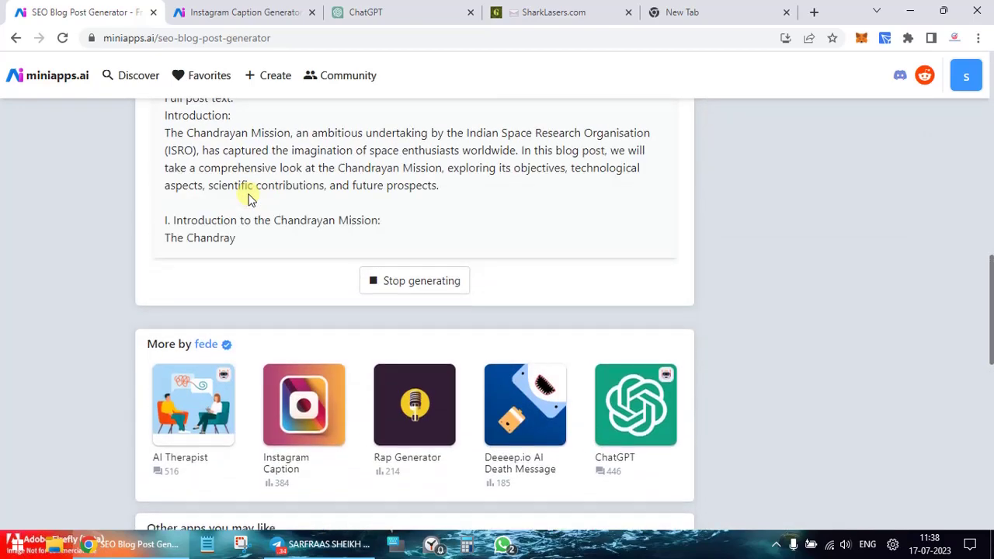
scroll(249, 199, "up", 1)
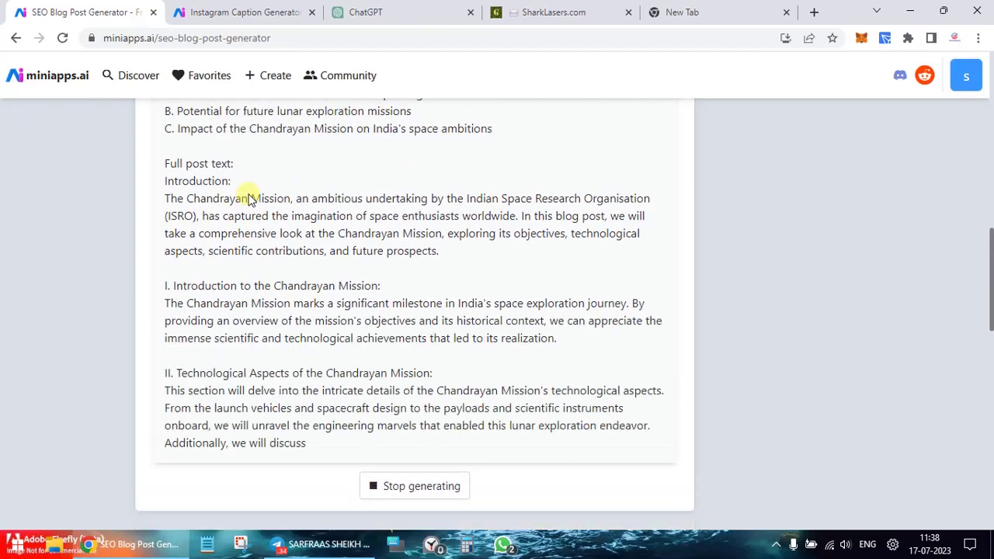
Step: Go back to the app directory and open the Slogan Generator from the Marketing apps
left_click(9, 42)
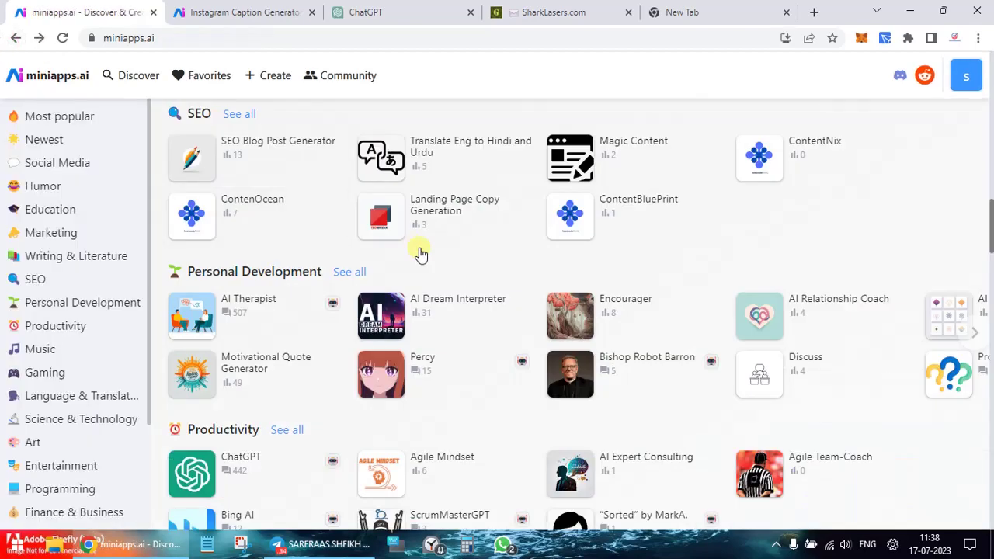
scroll(233, 327, "up", 3)
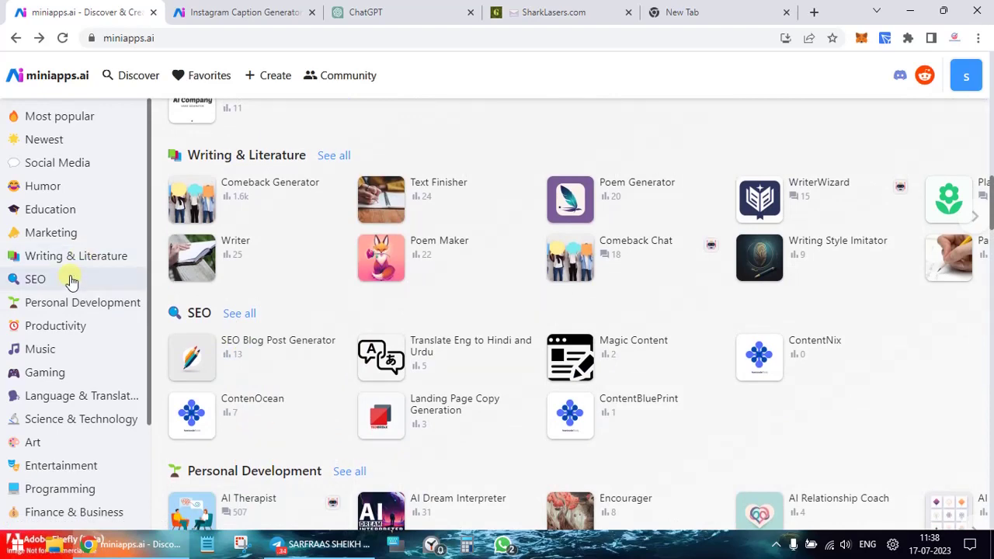
left_click(69, 281)
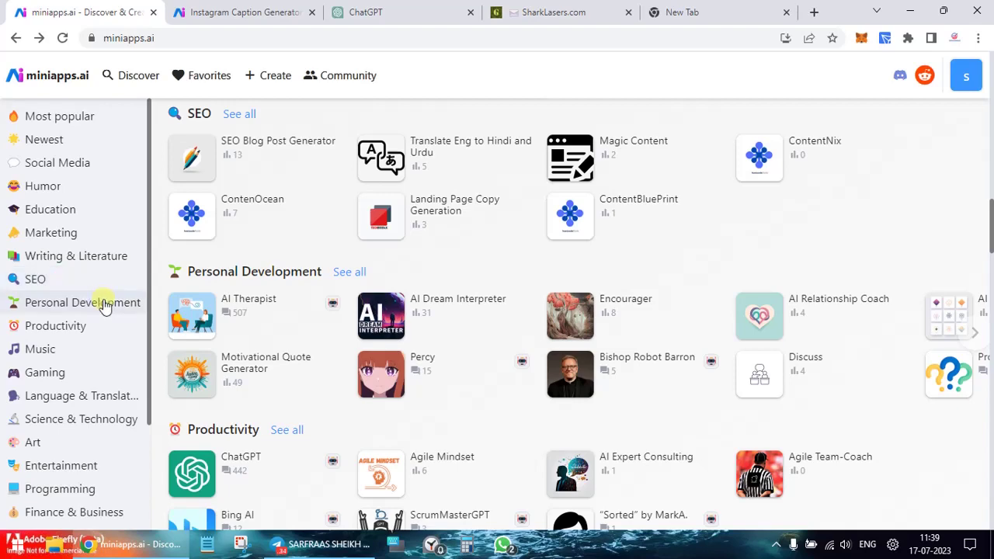
left_click(98, 233)
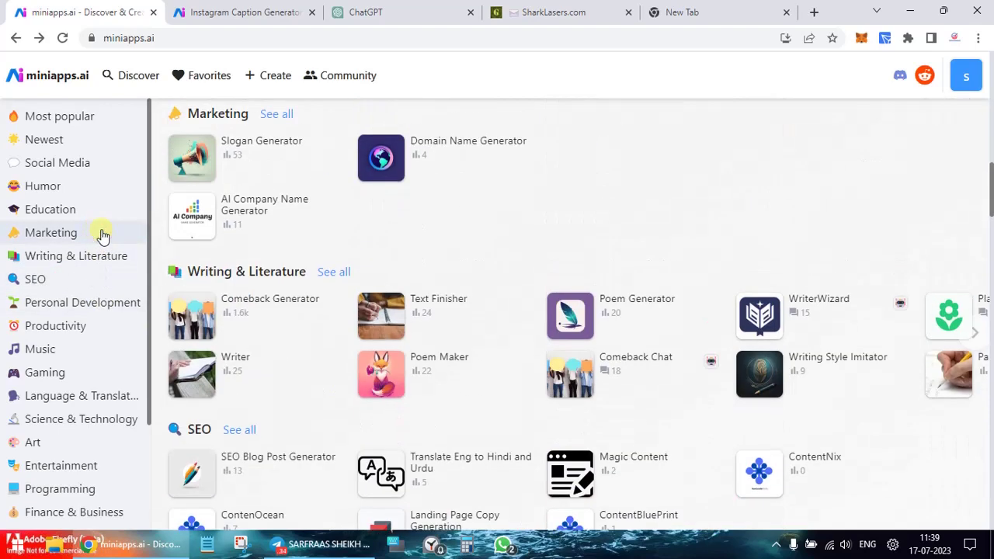
left_click(245, 159)
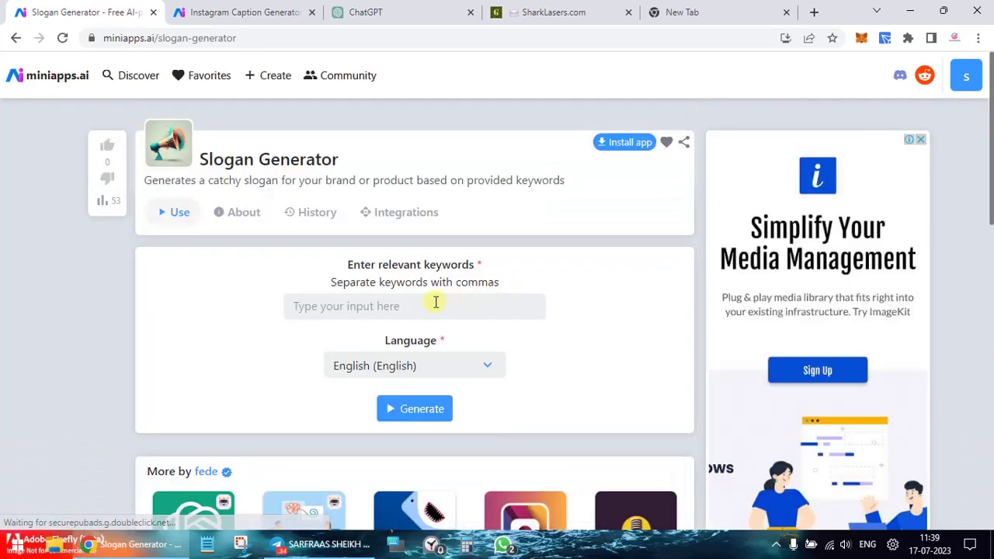
Step: Generate a slogan from the keywords 'artificial intelligence, ai, ai too'
left_click(432, 304)
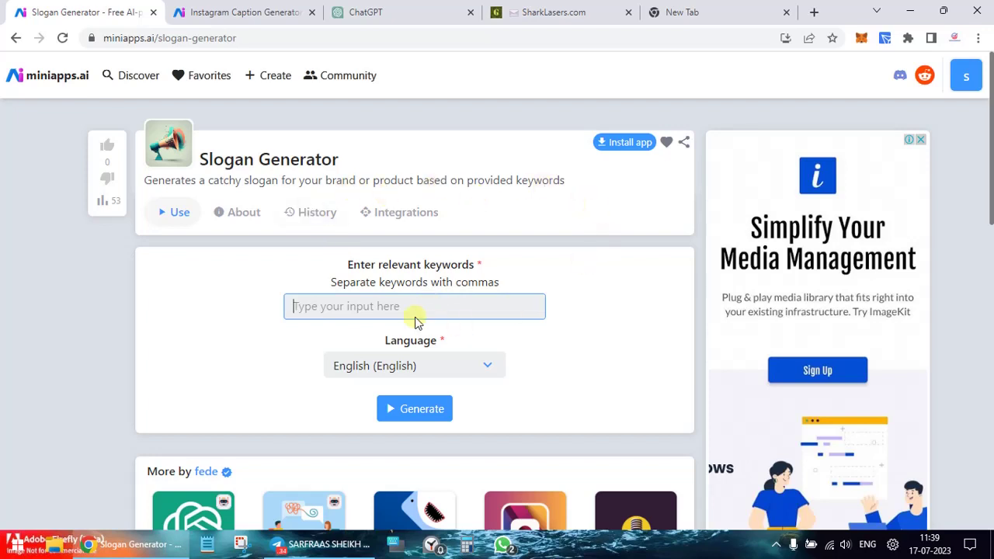
type("artifi")
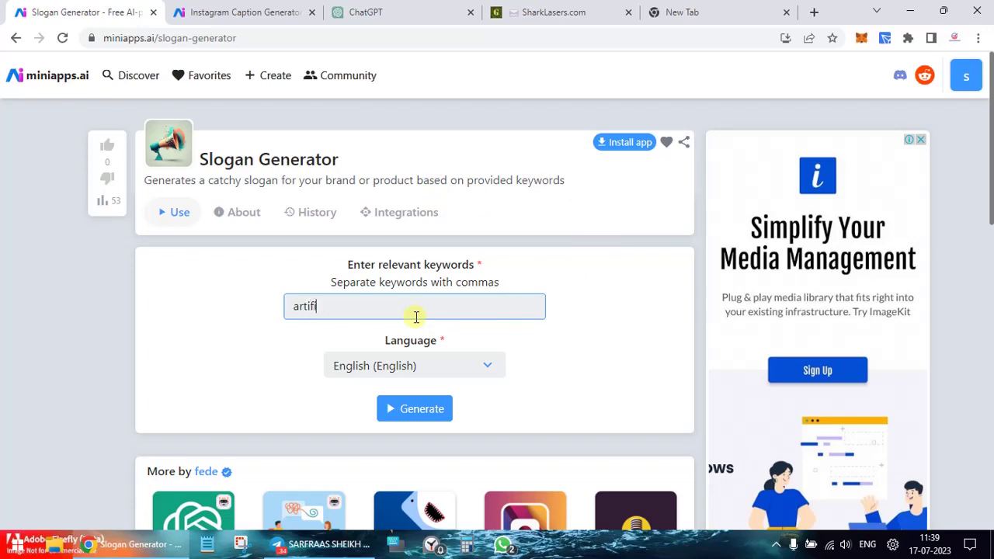
type("cial intelligence, a")
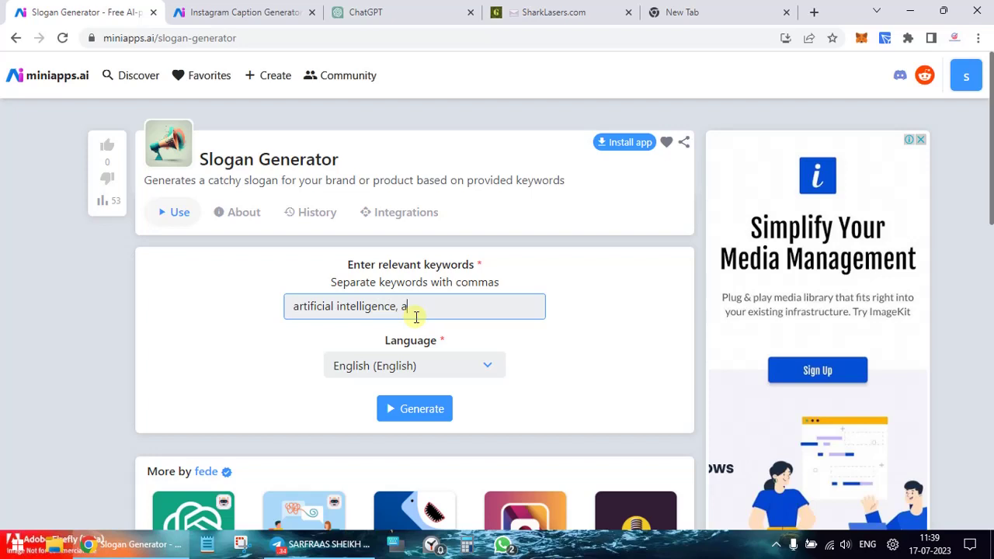
type("i, ai tools")
left_click(433, 410)
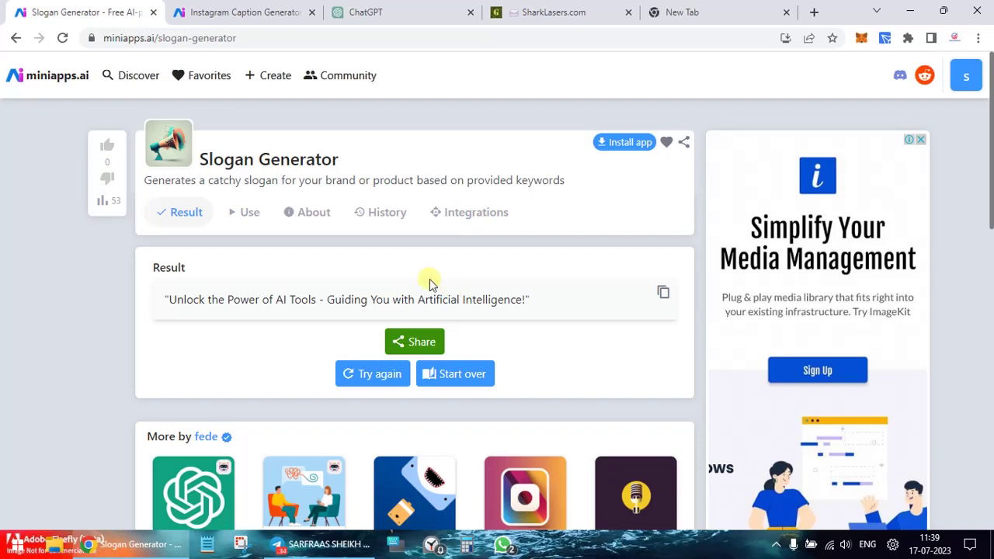
Step: Return to the miniapps.ai home page, visit Science & Technology apps, then scroll back to Most popular
left_click(67, 81)
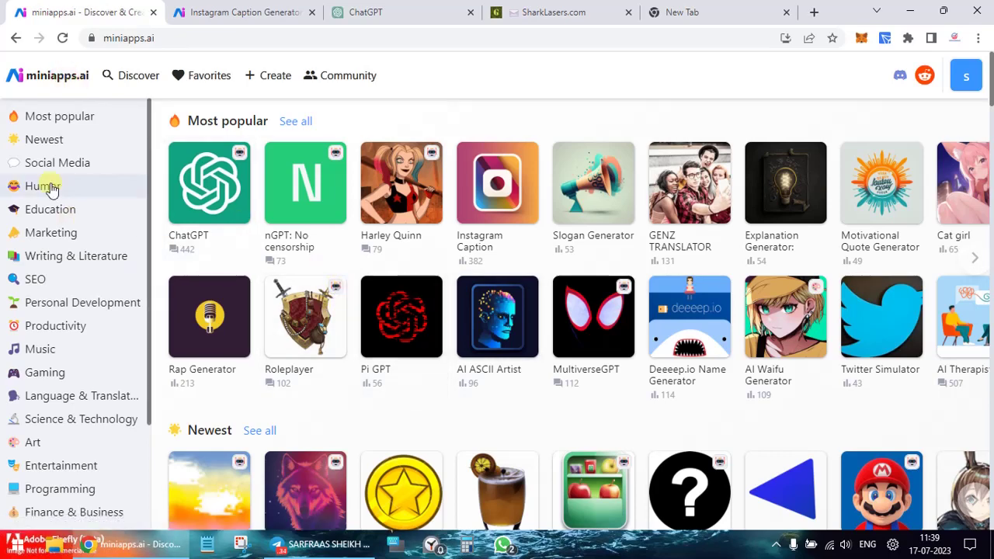
scroll(58, 317, "down", 3)
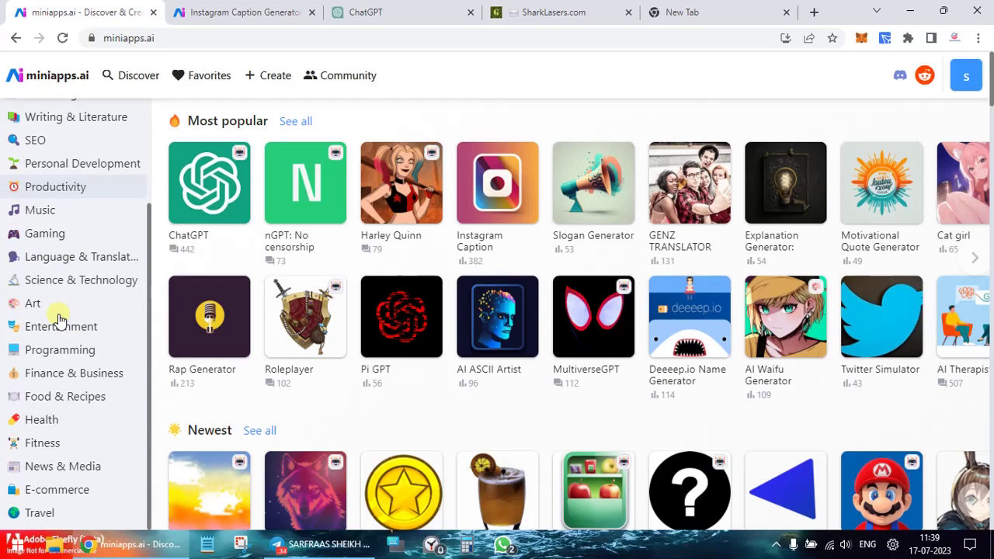
left_click(75, 286)
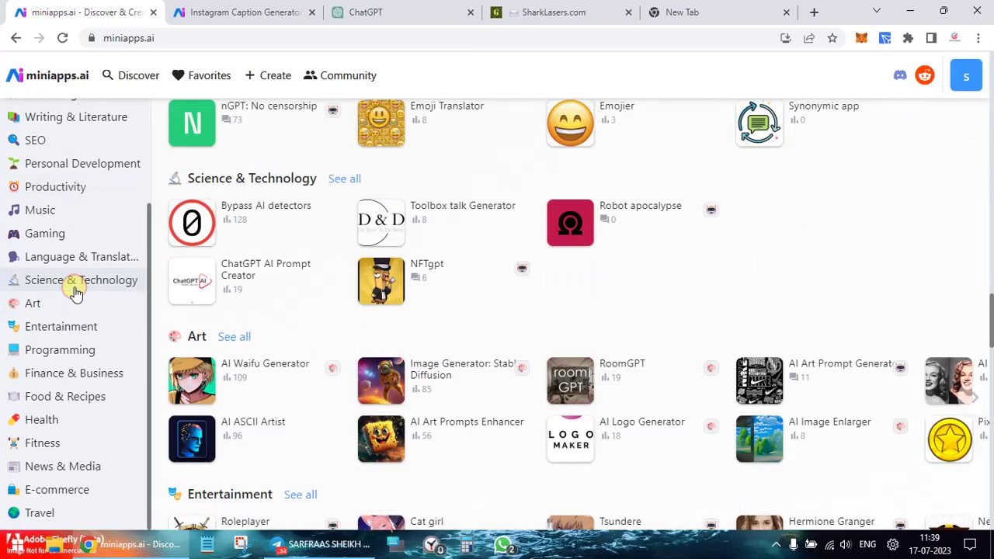
scroll(440, 327, "up", 20)
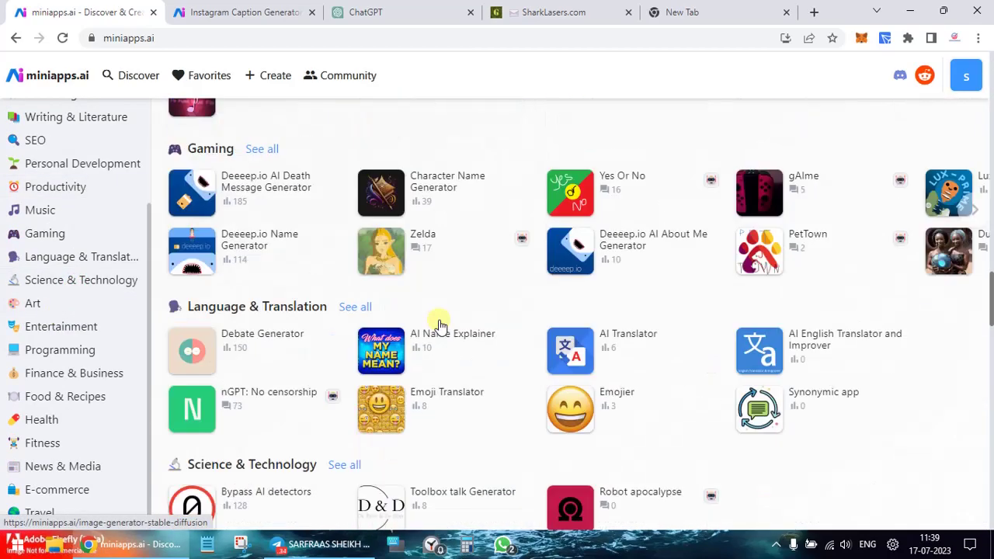
scroll(440, 326, "up", 15)
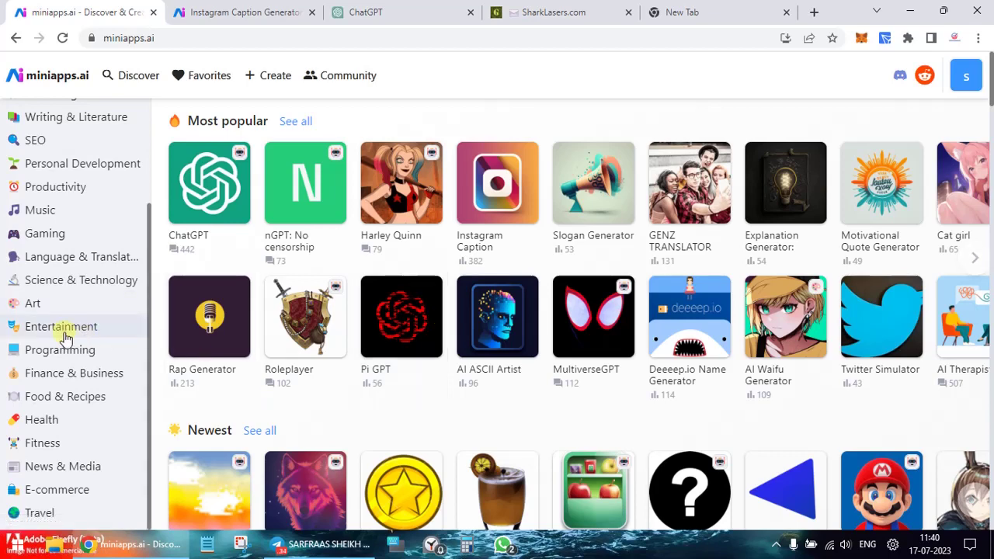
scroll(63, 336, "down", 1)
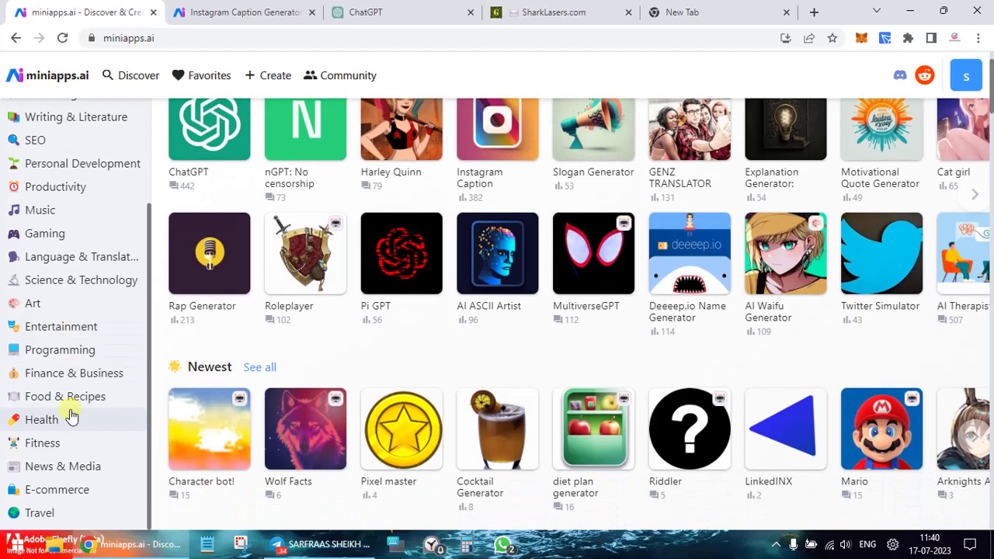
scroll(382, 321, "up", 1)
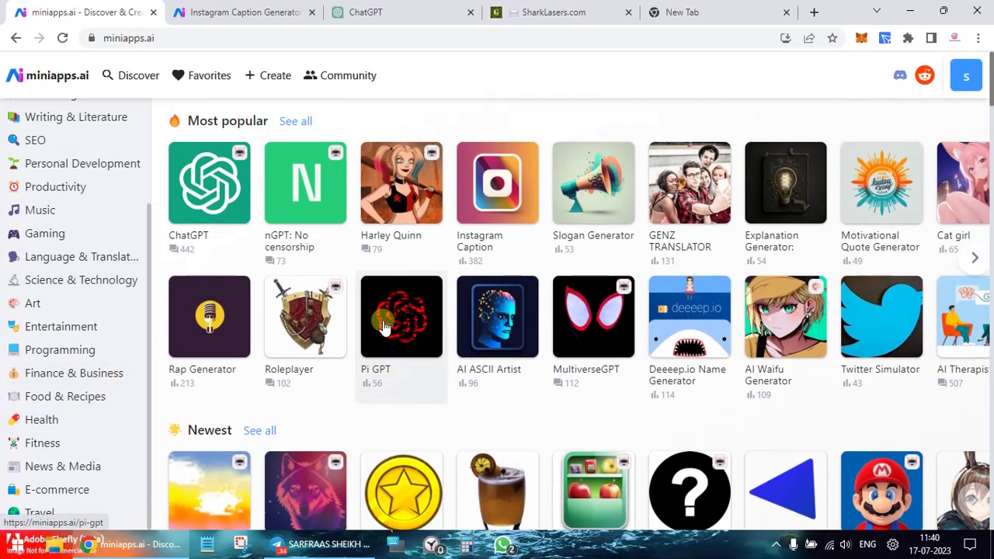